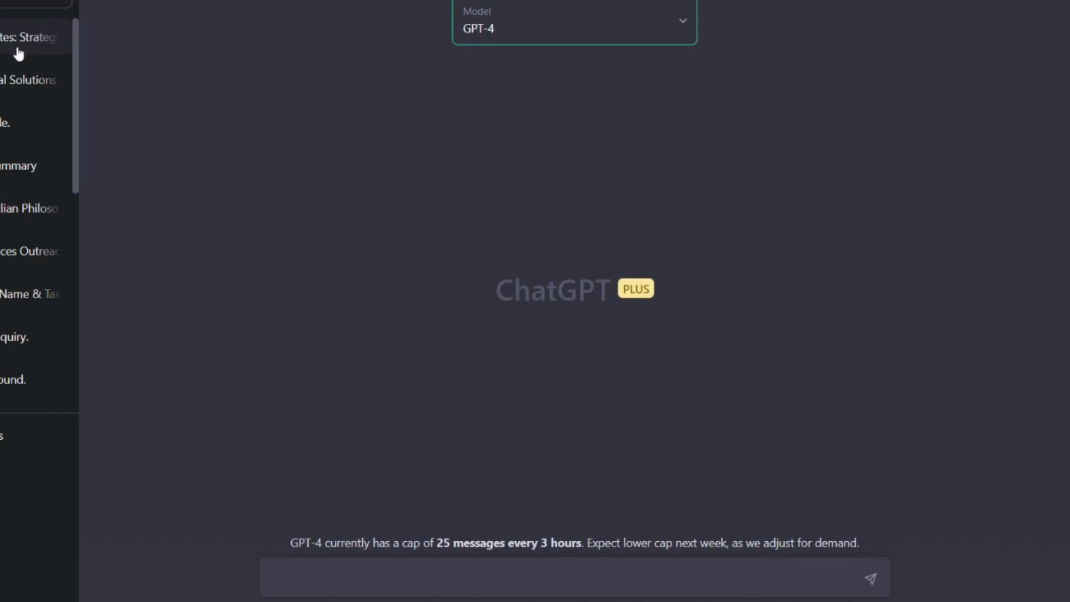
Open the Google core updates conversation and review its initial prompt, the pasted reference information and the generated article outline
{"action": "left_click", "coordinate": [31, 52]}
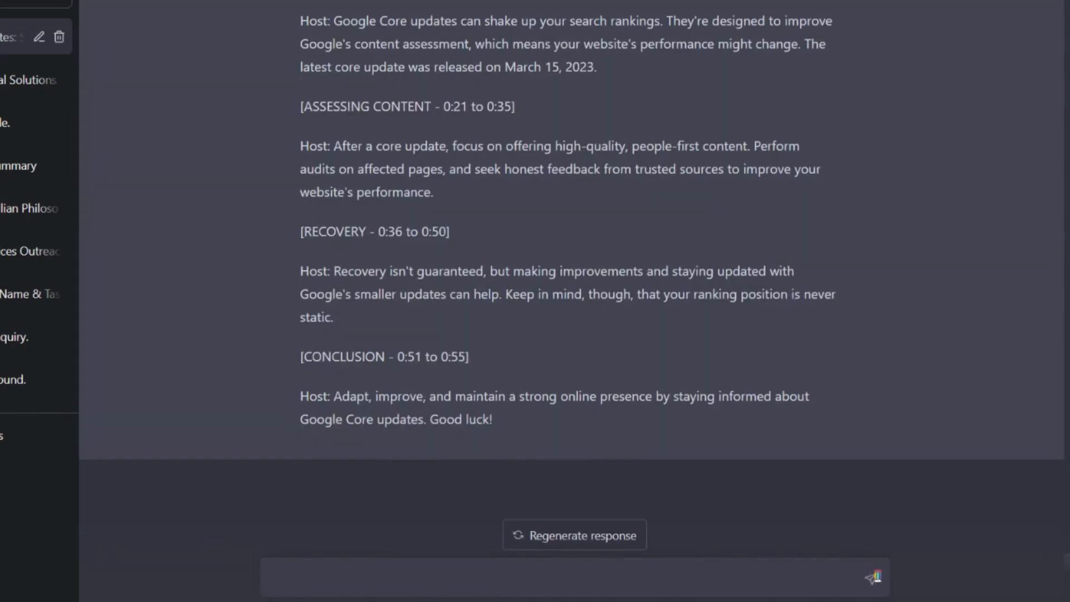
{"action": "scroll", "coordinate": [1065, 59], "scroll_direction": "up", "scroll_amount": 20}
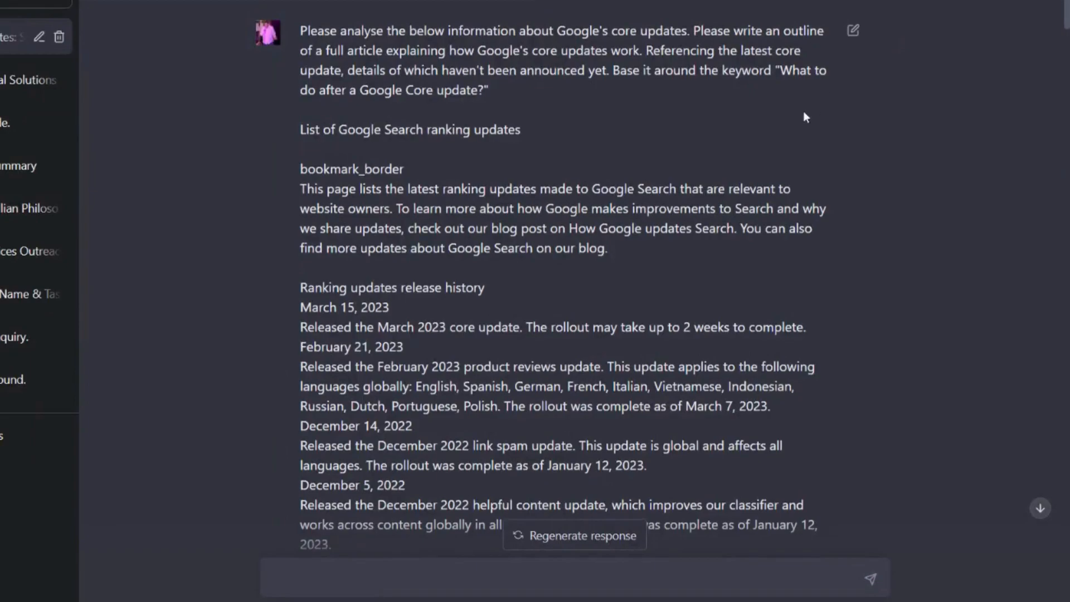
{"action": "scroll", "coordinate": [803, 117], "scroll_direction": "down", "scroll_amount": 1}
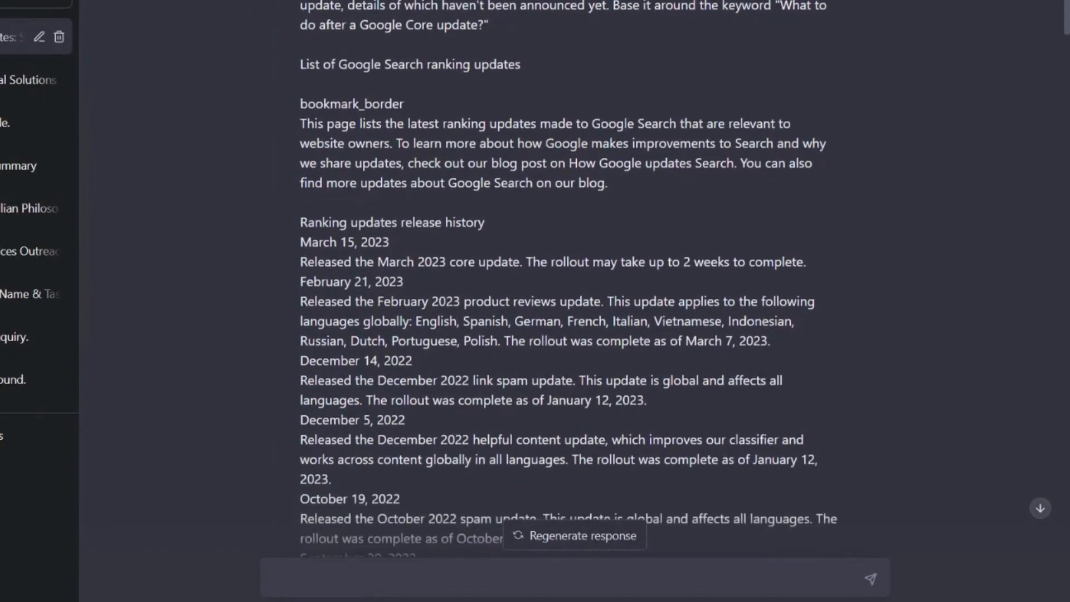
{"action": "scroll", "coordinate": [569, 278], "scroll_direction": "down", "scroll_amount": 4}
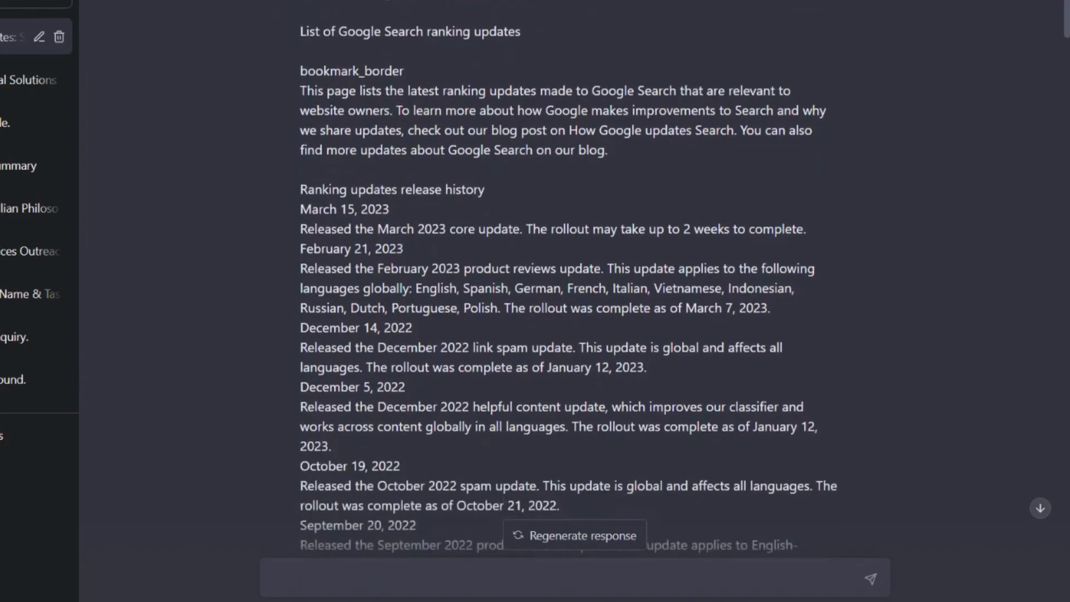
{"action": "scroll", "coordinate": [568, 278], "scroll_direction": "down", "scroll_amount": 5}
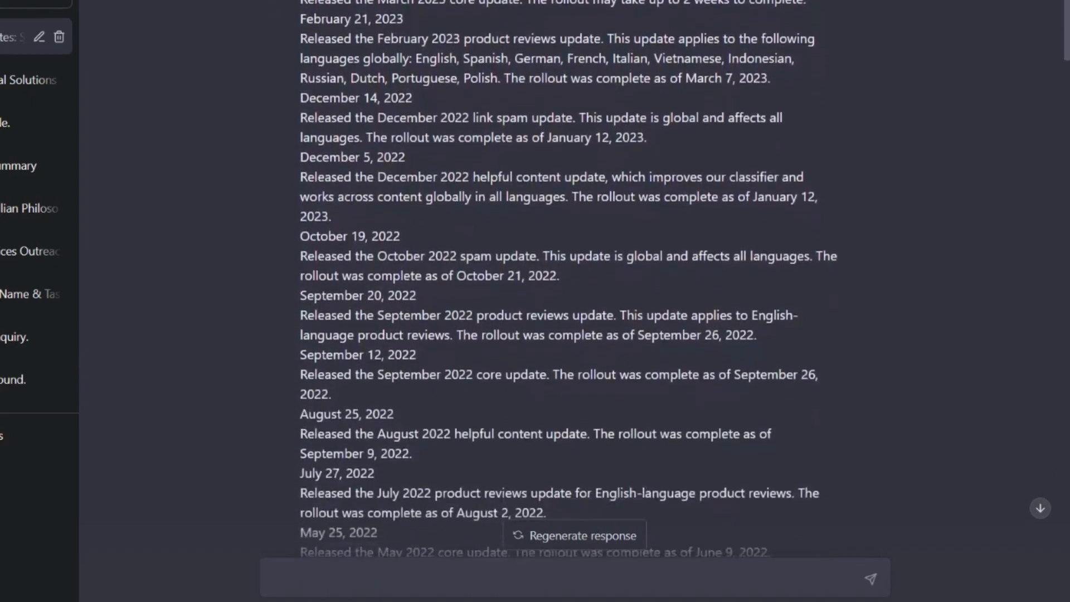
{"action": "scroll", "coordinate": [569, 279], "scroll_direction": "down", "scroll_amount": 9}
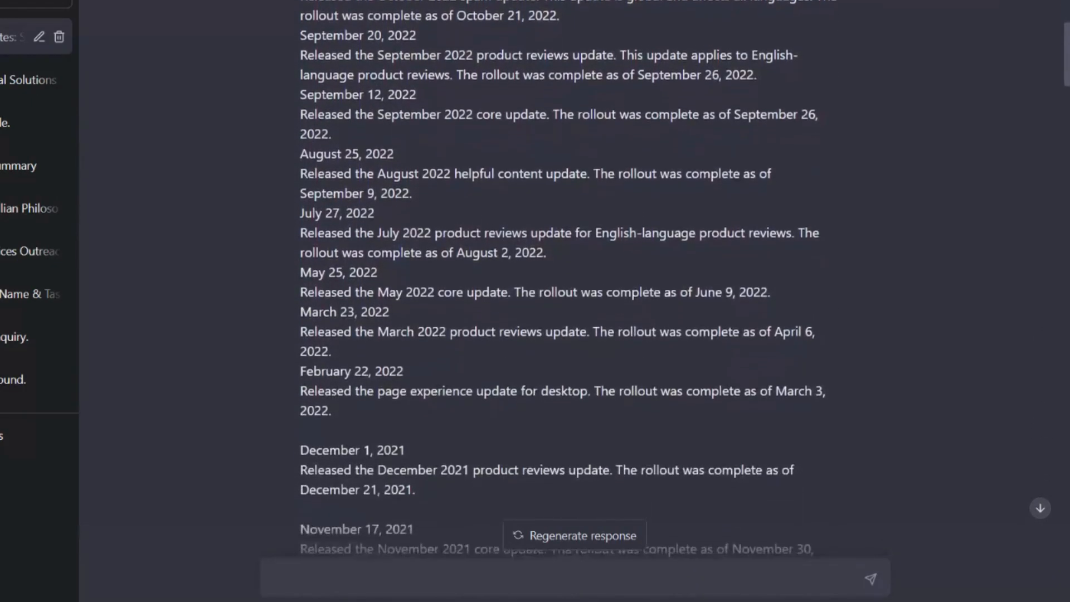
{"action": "scroll", "coordinate": [568, 278], "scroll_direction": "down", "scroll_amount": 14}
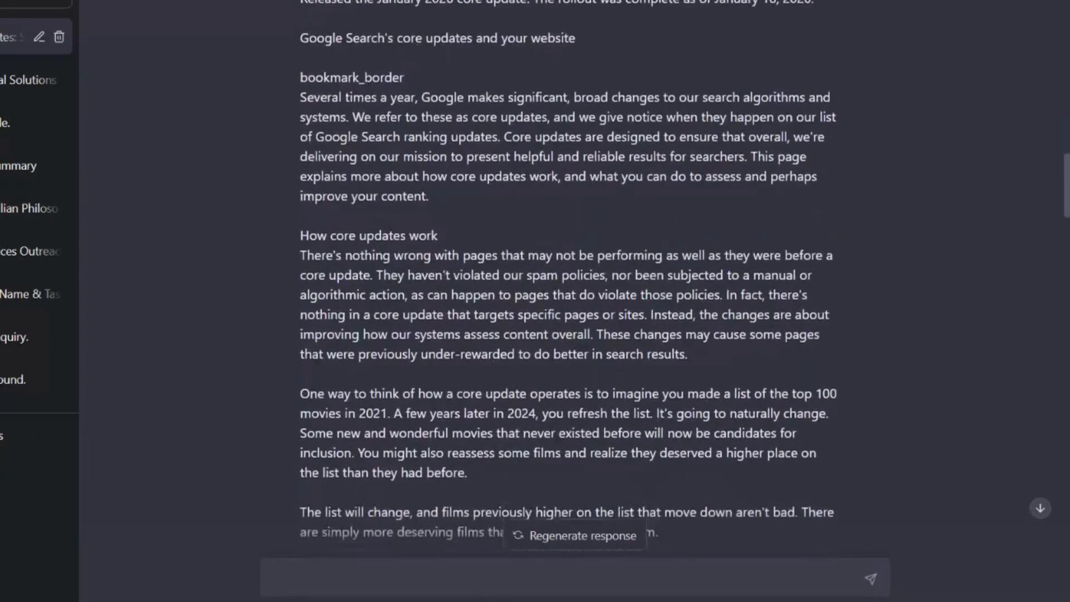
{"action": "scroll", "coordinate": [568, 278], "scroll_direction": "down", "scroll_amount": 4}
{"action": "scroll", "coordinate": [568, 278], "scroll_direction": "down", "scroll_amount": 6}
{"action": "scroll", "coordinate": [568, 278], "scroll_direction": "down", "scroll_amount": 10}
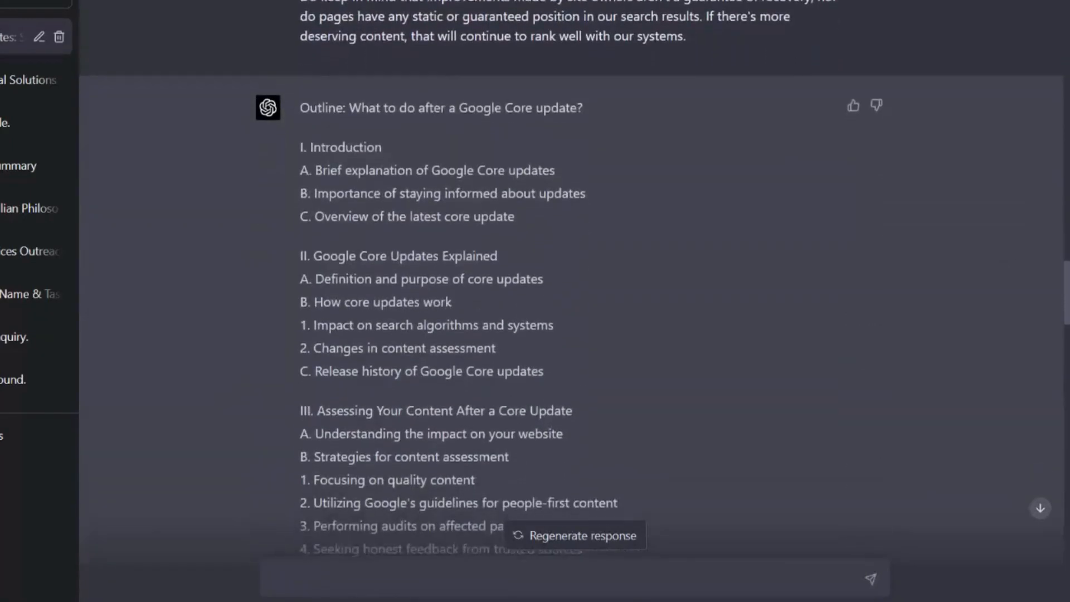
{"action": "scroll", "coordinate": [568, 278], "scroll_direction": "down", "scroll_amount": 1}
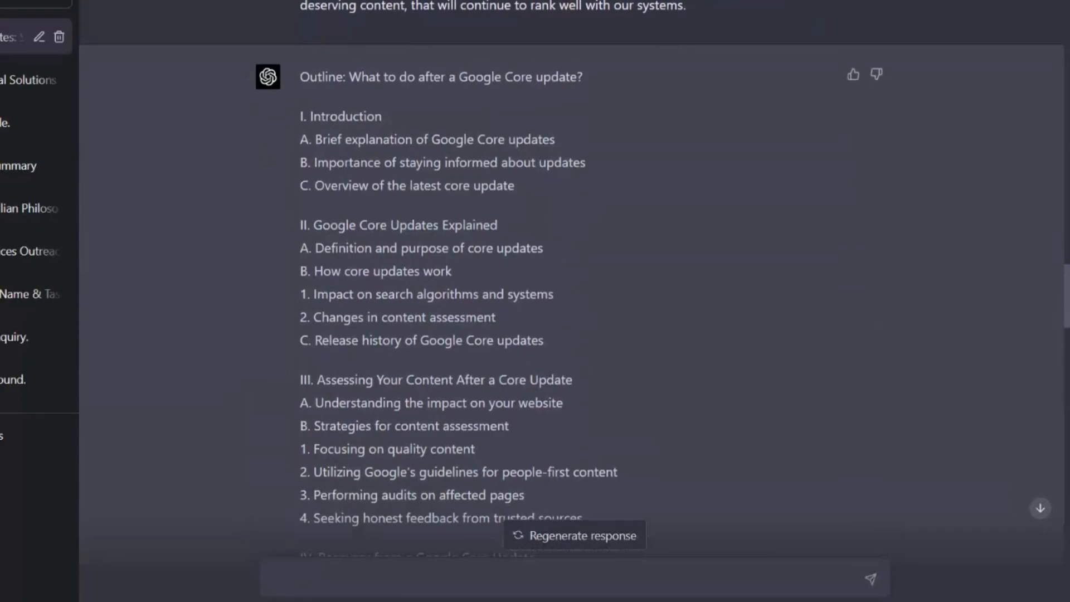
{"action": "scroll", "coordinate": [568, 279], "scroll_direction": "down", "scroll_amount": 3}
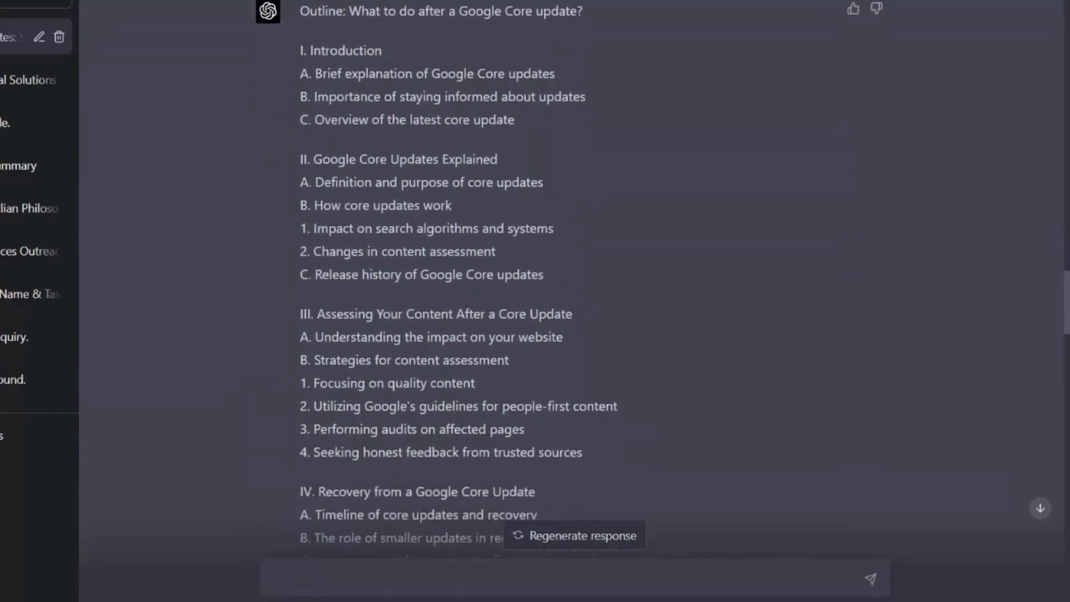
{"action": "scroll", "coordinate": [568, 279], "scroll_direction": "down", "scroll_amount": 3}
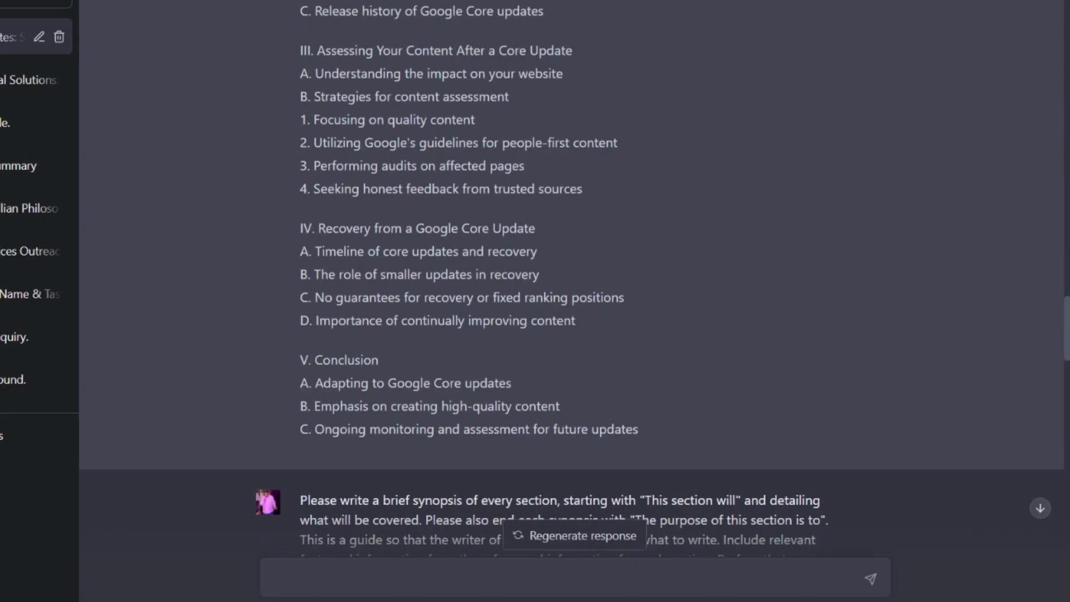
Review the follow-up prompts and responses for section synopses, viral title with LSI keywords, overall blog synopsis and 55-second video script
{"action": "scroll", "coordinate": [571, 279], "scroll_direction": "down", "scroll_amount": 3}
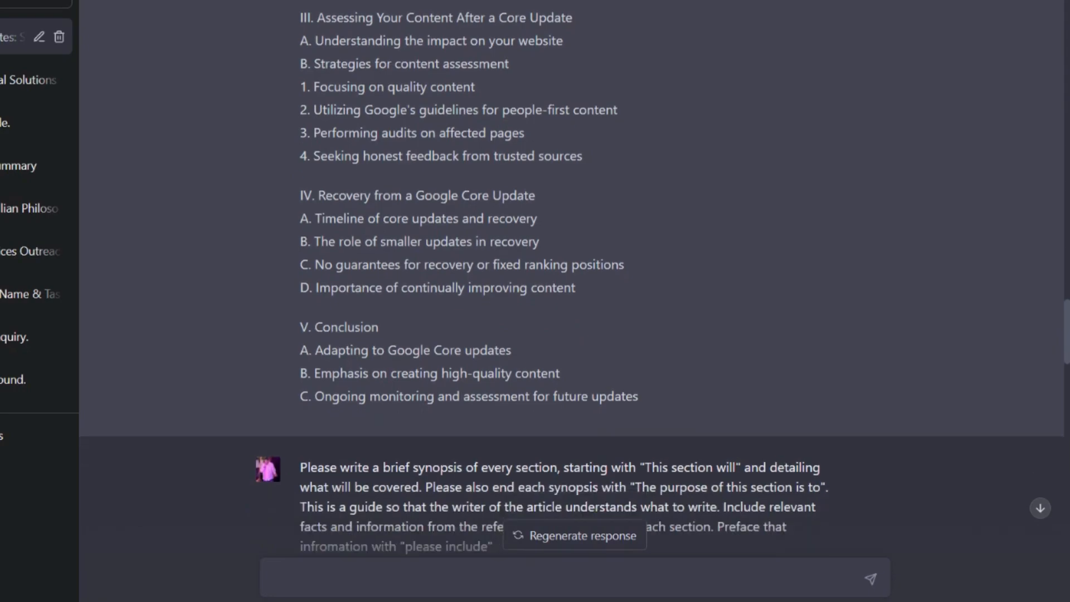
{"action": "scroll", "coordinate": [571, 278], "scroll_direction": "down", "scroll_amount": 4}
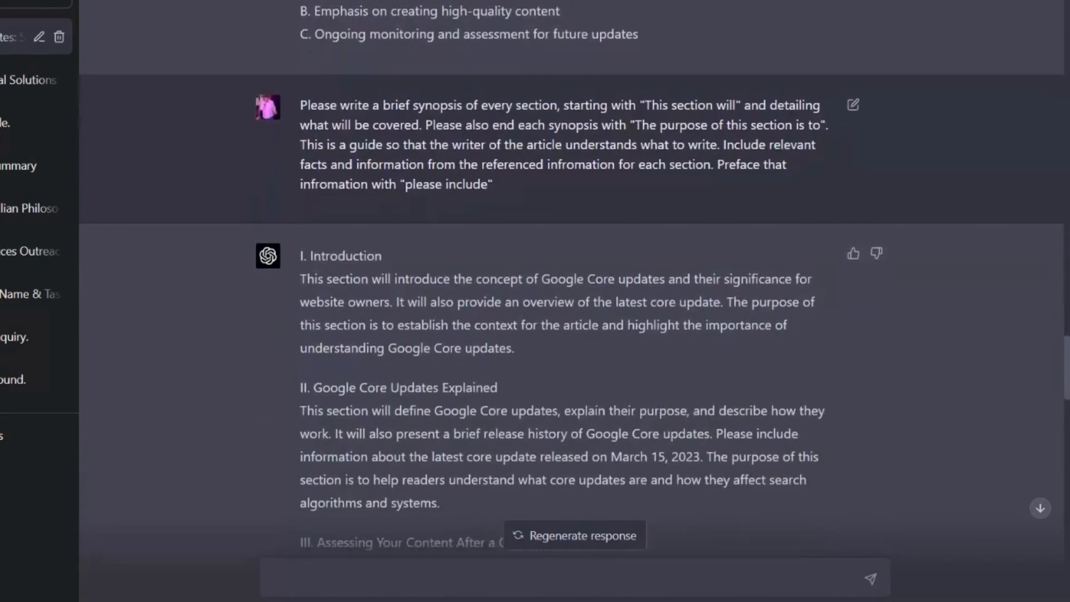
{"action": "scroll", "coordinate": [570, 279], "scroll_direction": "down", "scroll_amount": 2}
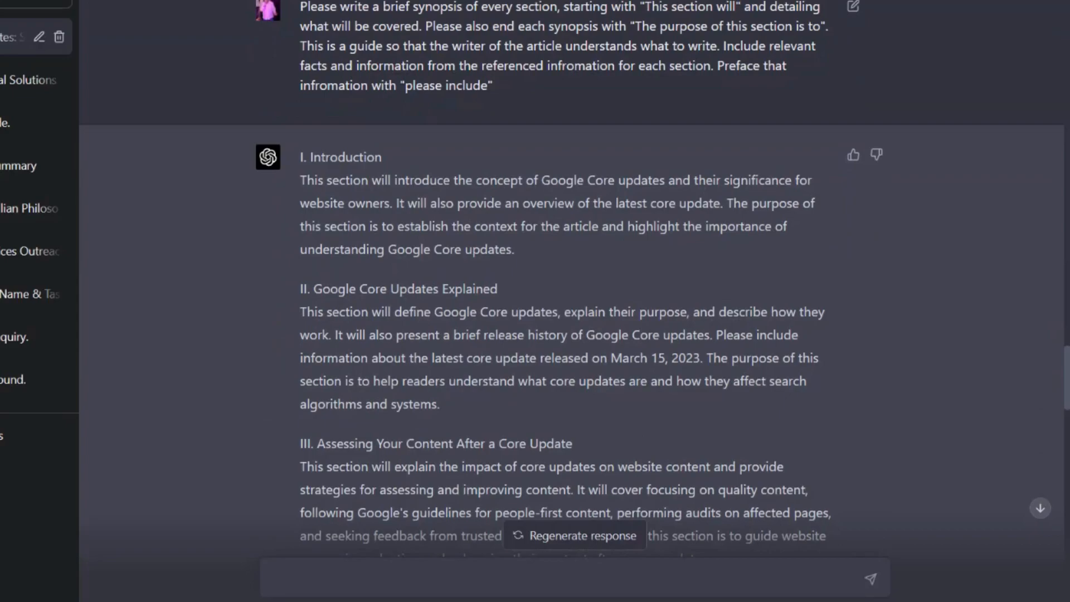
{"action": "scroll", "coordinate": [571, 278], "scroll_direction": "down", "scroll_amount": 5}
{"action": "scroll", "coordinate": [572, 279], "scroll_direction": "down", "scroll_amount": 3}
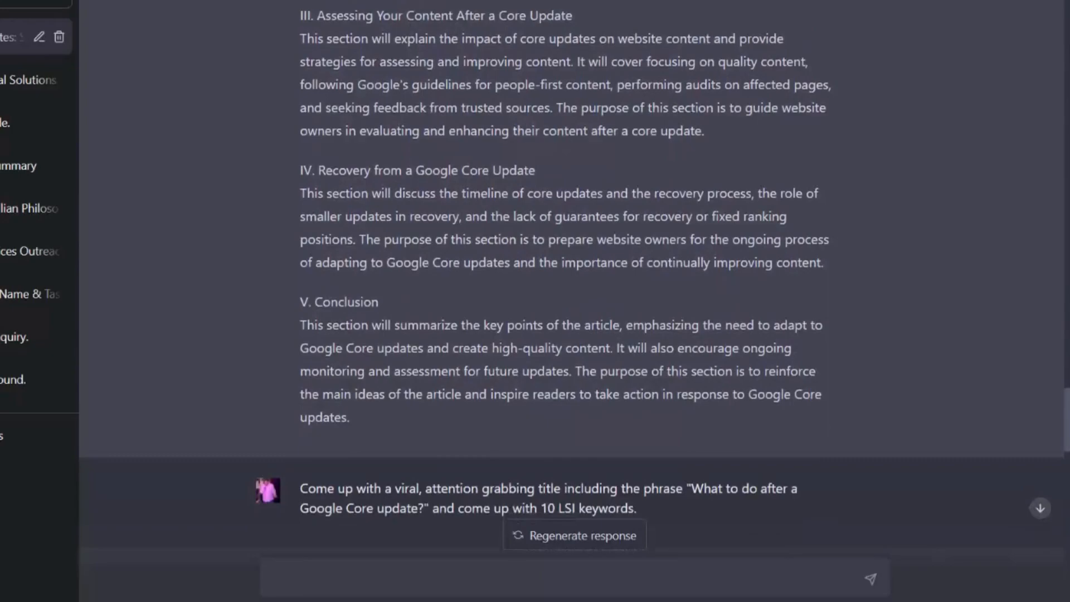
{"action": "scroll", "coordinate": [571, 278], "scroll_direction": "down", "scroll_amount": 4}
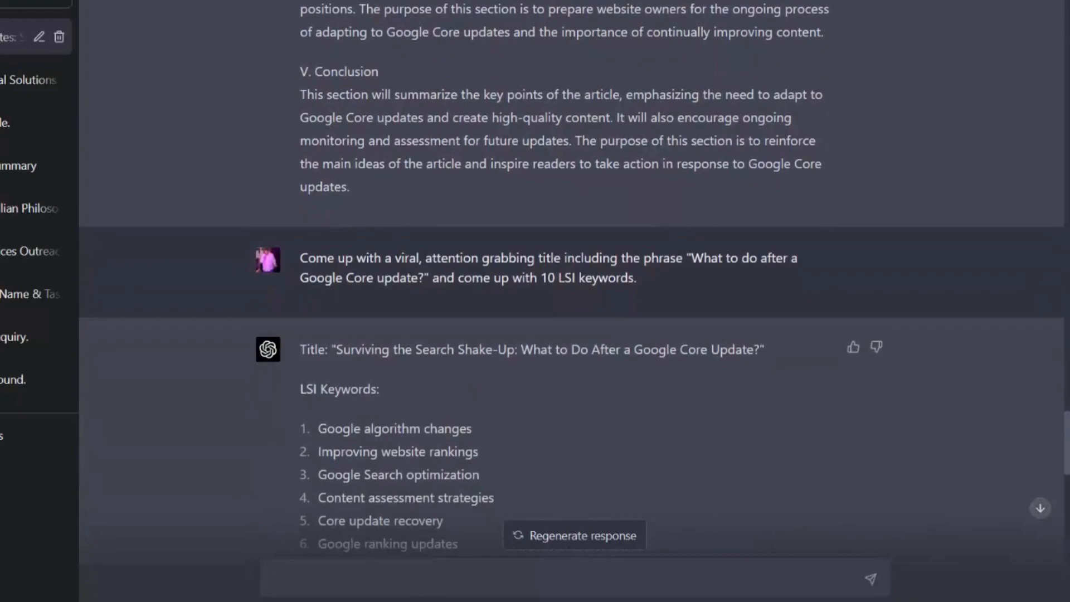
{"action": "scroll", "coordinate": [572, 278], "scroll_direction": "down", "scroll_amount": 2}
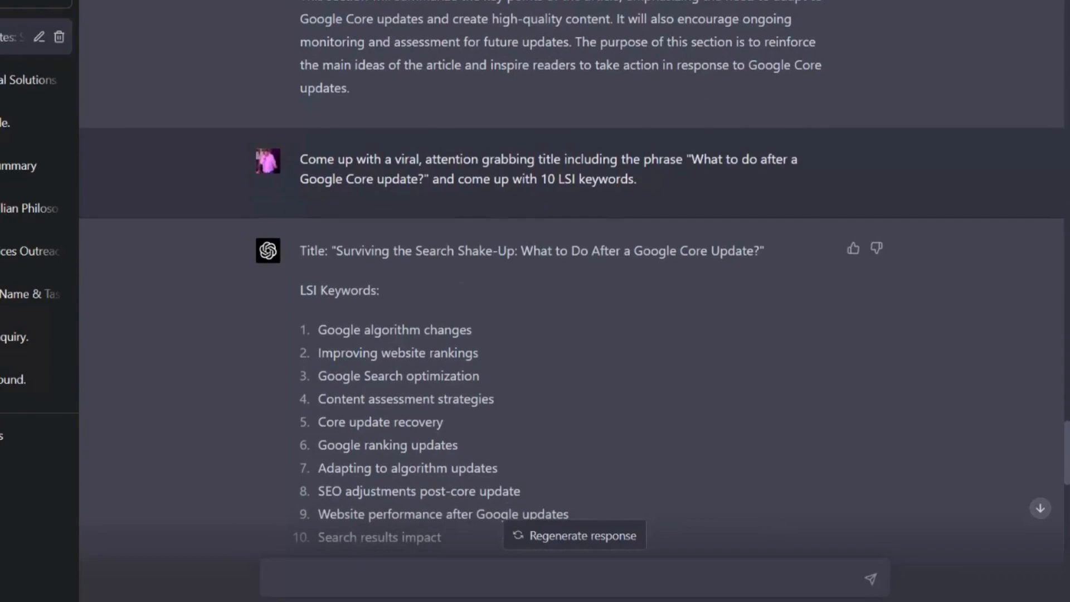
{"action": "scroll", "coordinate": [571, 278], "scroll_direction": "down", "scroll_amount": 6}
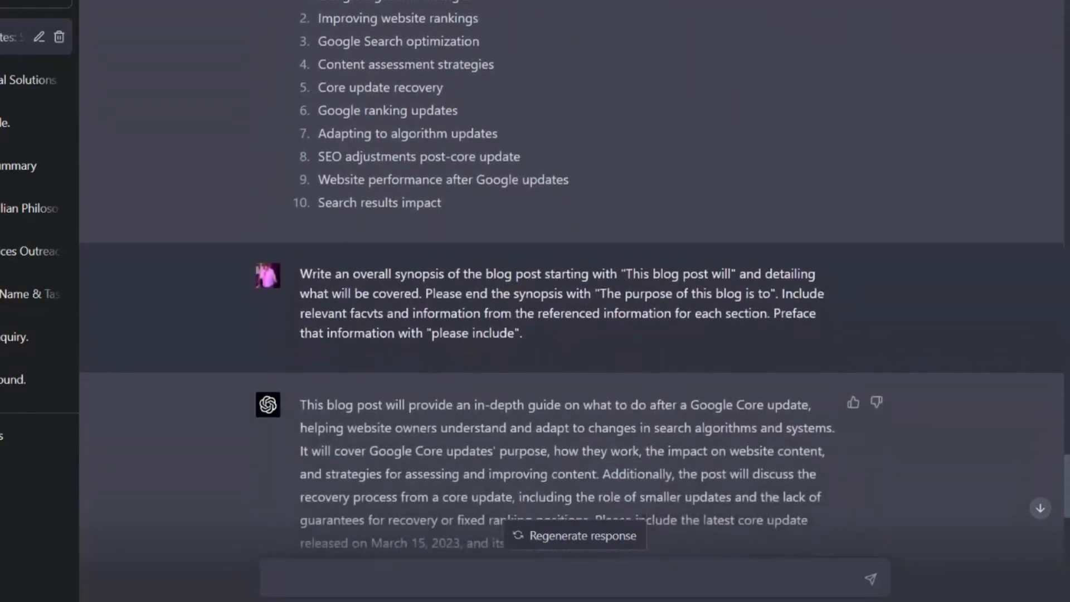
{"action": "scroll", "coordinate": [572, 278], "scroll_direction": "down", "scroll_amount": 4}
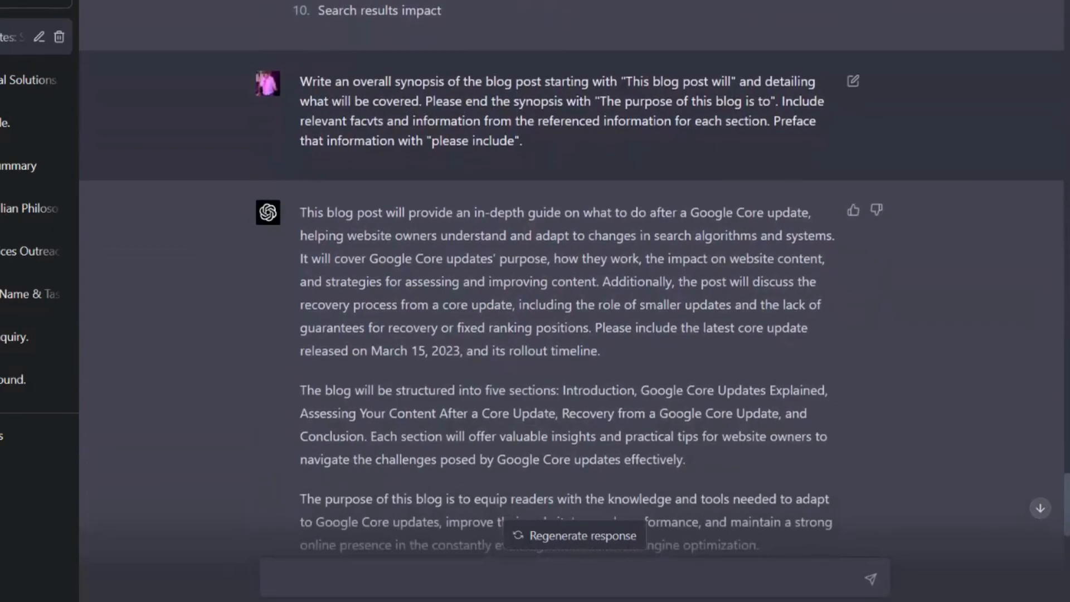
{"action": "scroll", "coordinate": [571, 278], "scroll_direction": "down", "scroll_amount": 5}
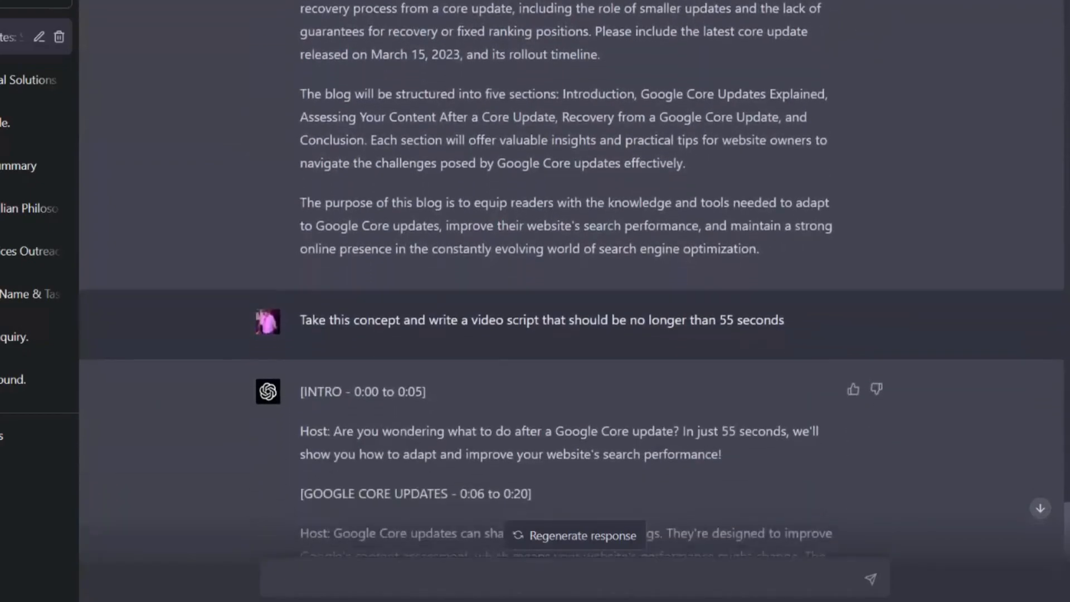
{"action": "scroll", "coordinate": [571, 279], "scroll_direction": "down", "scroll_amount": 1}
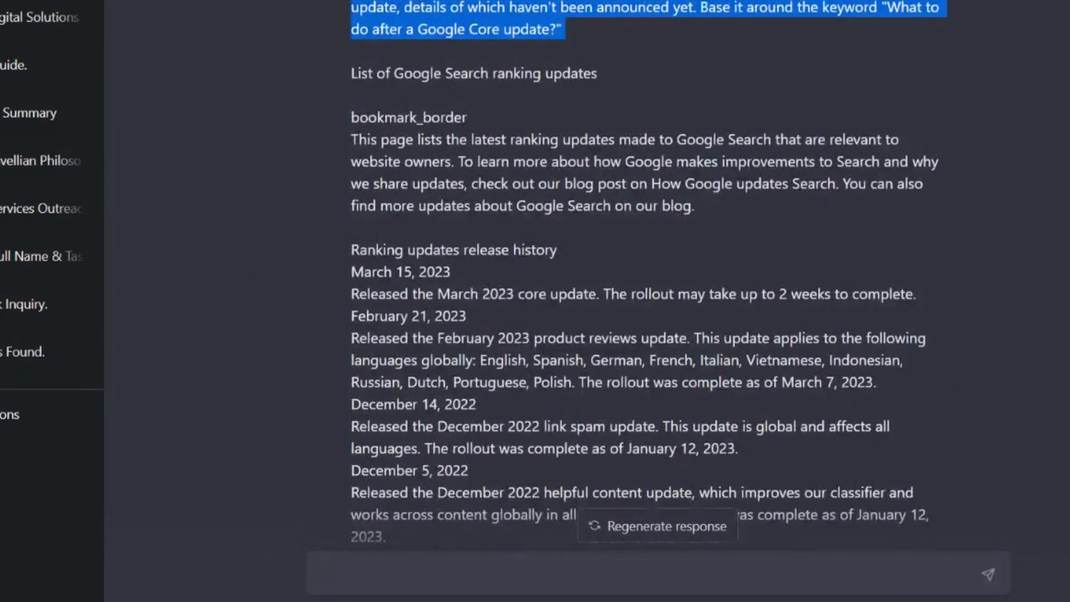
Reuse the article outline prompt in a new chat, replacing its first "Google's core updates" with "Middlesbrough Football Club's season so far"
{"action": "left_click", "coordinate": [28, 1]}
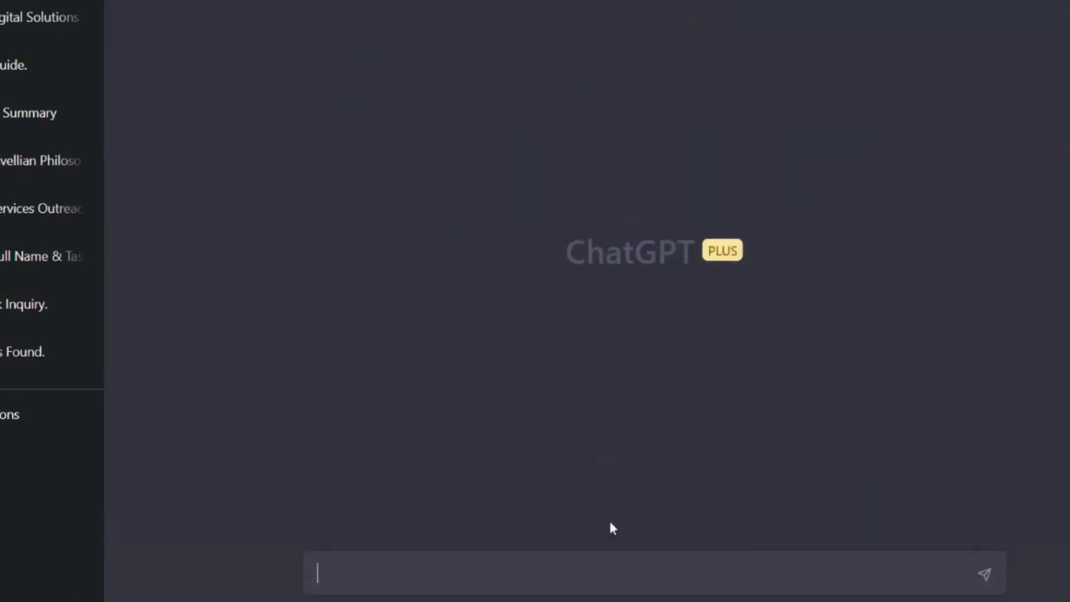
{"action": "type", "text": "Please analyse the below information about Google's core updates. Please write an outline of a full article explaining how Google's core updates work. Referencing the latest core update, details of which haven't been announced yet. Base it around the keyword \"What to do after a Google Core update?\""}
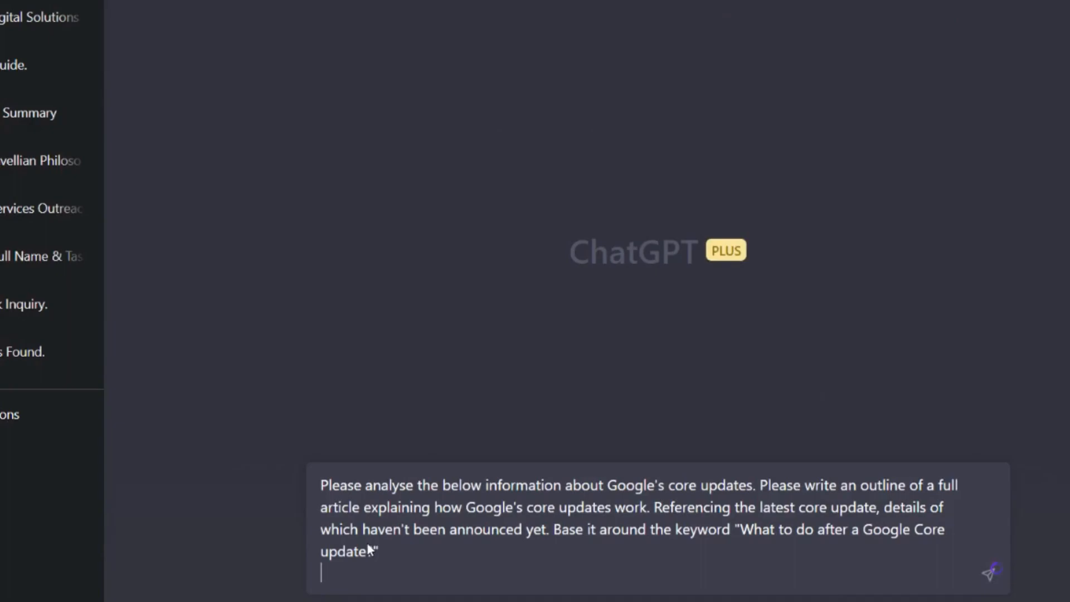
{"action": "double_click", "coordinate": [635, 485]}
{"action": "left_click_drag", "start_coordinate": [635, 484], "coordinate": [752, 485]}
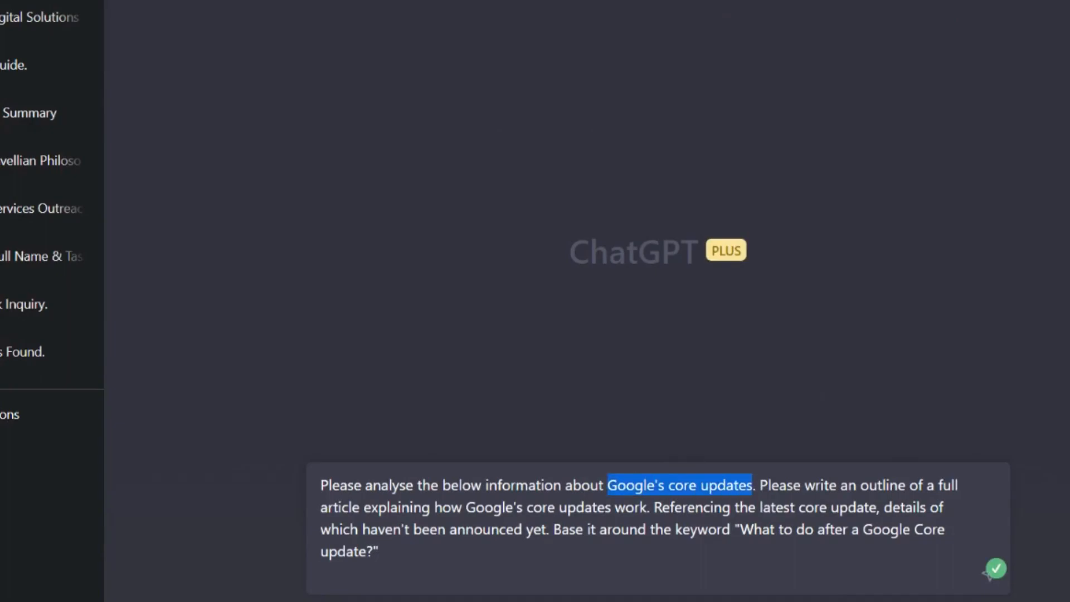
{"action": "type", "text": "Middlesbrough "}
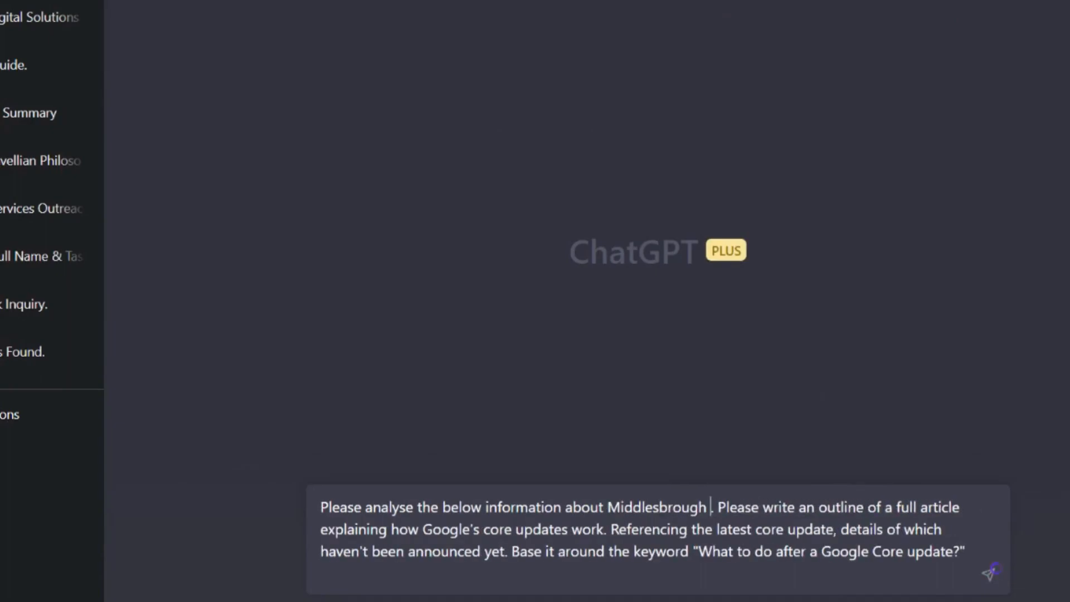
{"action": "type", "text": "Football Club's se"}
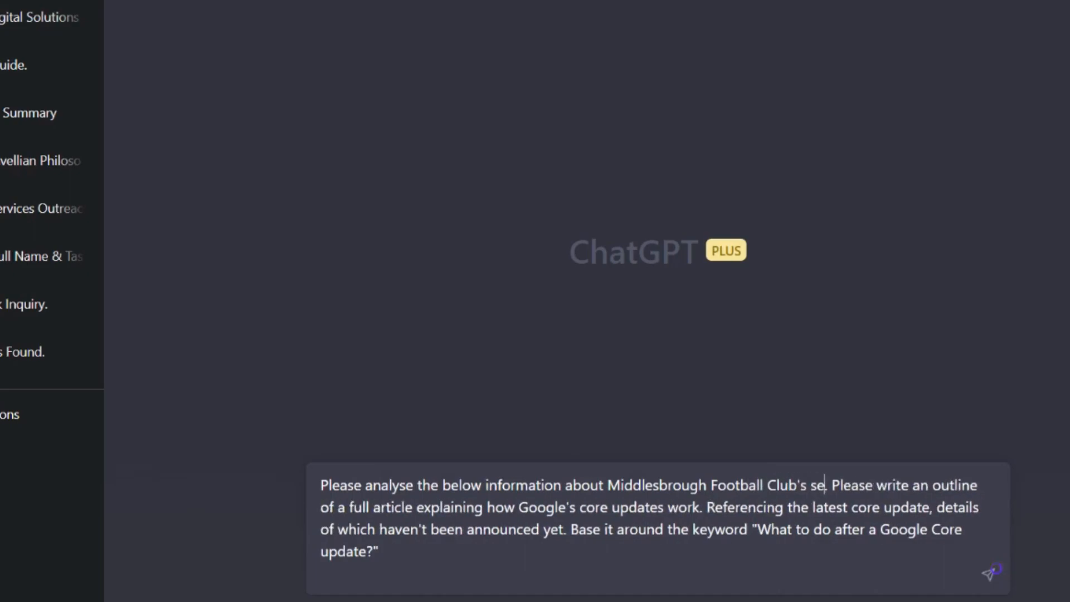
{"action": "type", "text": "ason so far"}
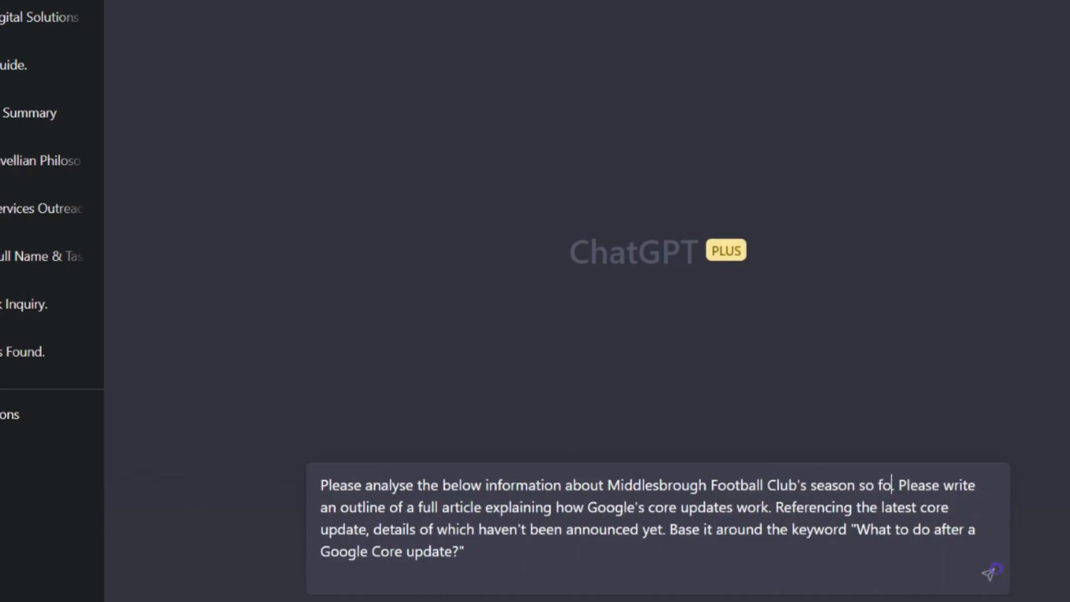
Replace "Google's core updates work" in the outline request with "how Middlesbrough are pushing for promotion"
{"action": "key", "text": "Down"}
{"action": "key", "text": "Down"}
{"action": "key", "text": "Left"}
{"action": "key", "text": "Left"}
{"action": "key", "text": "Left"}
{"action": "key", "text": "Left"}
{"action": "key", "text": "Left"}
{"action": "key", "text": "Left"}
{"action": "key", "text": "Left"}
{"action": "key", "text": "Left"}
{"action": "key", "text": "Left"}
{"action": "key", "text": "Left"}
{"action": "key", "text": "Left"}
{"action": "key", "text": "Left"}
{"action": "key", "text": "Left"}
{"action": "key", "text": "Left"}
{"action": "key", "text": "Left"}
{"action": "key", "text": "Left"}
{"action": "key", "text": "Left"}
{"action": "key", "text": "Left"}
{"action": "key", "text": "Left"}
{"action": "key", "text": "Left"}
{"action": "key", "text": "Up"}
{"action": "key", "text": "Right"}
{"action": "key", "text": "Right"}
{"action": "key", "text": "Right"}
{"action": "key", "text": "Right"}
{"action": "key", "text": "shift+Left"}
{"action": "key", "text": "shift+Left"}
{"action": "key", "text": "shift+Left"}
{"action": "key", "text": "shift+Left"}
{"action": "key", "text": "shift+Left"}
{"action": "key", "text": "shift+Left"}
{"action": "key", "text": "shift+Left"}
{"action": "key", "text": "shift+Left"}
{"action": "key", "text": "shift+Left"}
{"action": "key", "text": "shift+Left"}
{"action": "key", "text": "shift+Left"}
{"action": "key", "text": "shift+Left"}
{"action": "key", "text": "shift+Left"}
{"action": "key", "text": "shift+Left"}
{"action": "key", "text": "shift+Left"}
{"action": "key", "text": "shift+Left"}
{"action": "key", "text": "shift+Left"}
{"action": "key", "text": "shift+Left"}
{"action": "key", "text": "shift+Left"}
{"action": "key", "text": "shift+Left"}
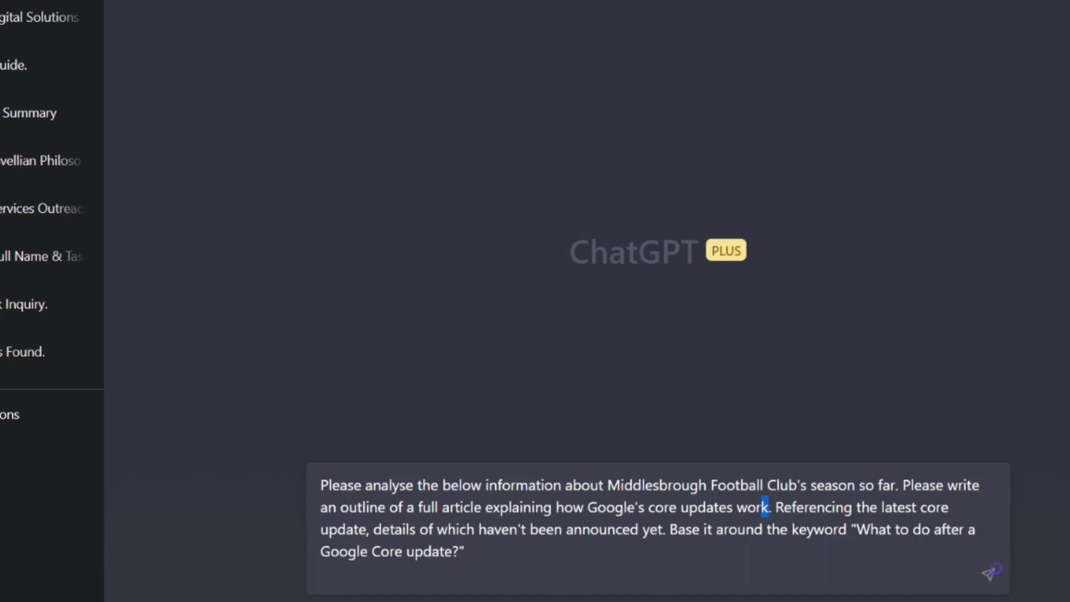
{"action": "key", "text": "shift+Left"}
{"action": "key", "text": "shift+Left"}
{"action": "key", "text": "shift+Left"}
{"action": "key", "text": "shift+Left"}
{"action": "key", "text": "shift+Right"}
{"action": "type", "text": "h"}
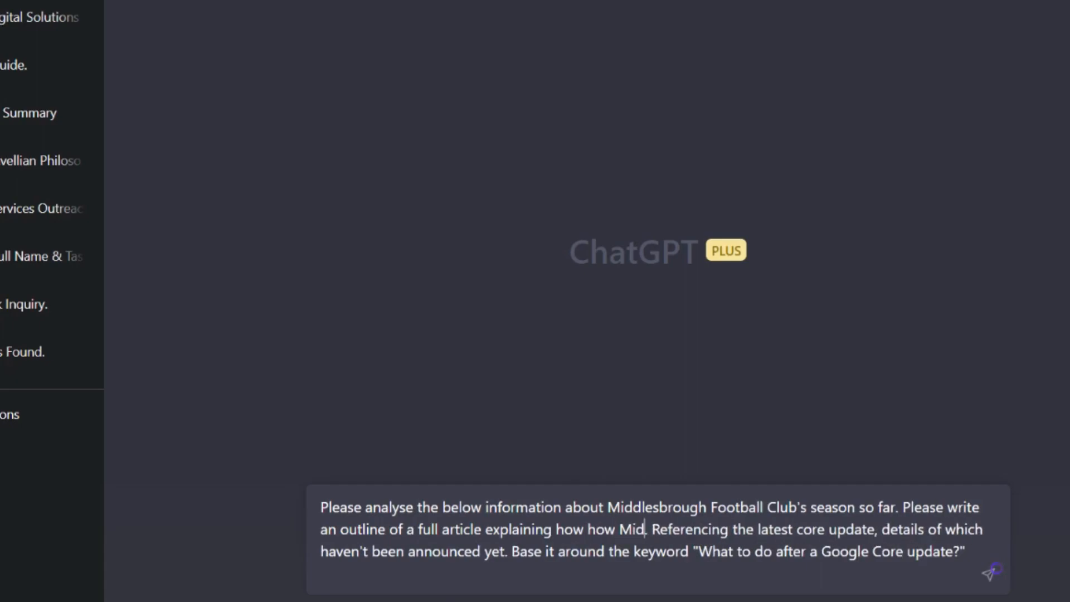
{"action": "type", "text": "ow Middlesbrough are pus"}
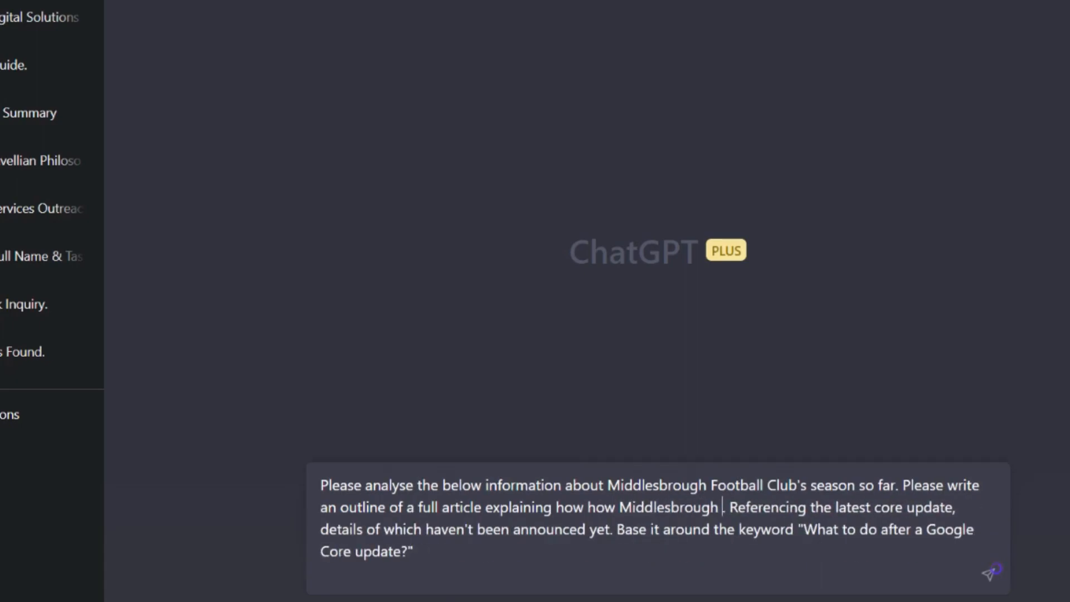
{"action": "type", "text": "hing for prom"}
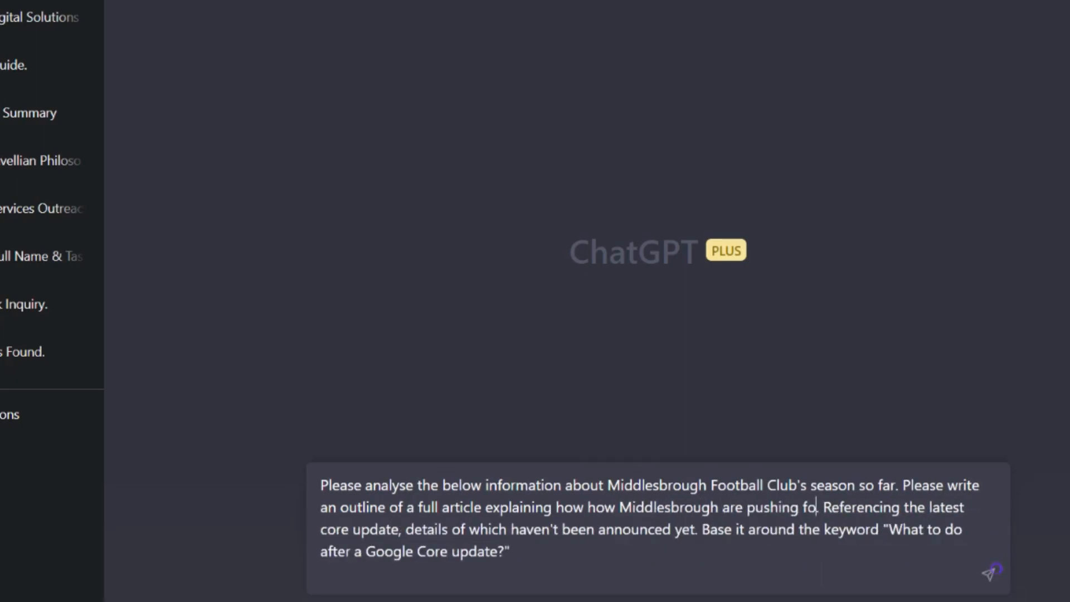
{"action": "type", "text": "otion"}
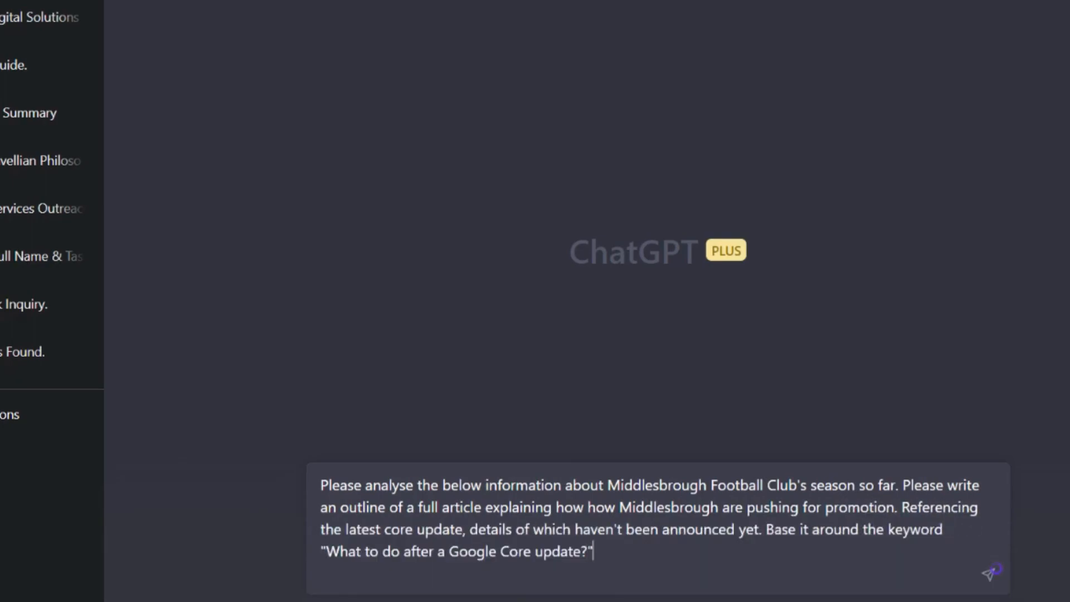
Replace everything after "Referencing" in the outline prompt with "the upcoming games and influence of Michael Carrick."
{"action": "key", "text": "shift+Up"}
{"action": "key", "text": "shift+Up"}
{"action": "key", "text": "shift+Right"}
{"action": "key", "text": "shift+Right"}
{"action": "key", "text": "shift+Right"}
{"action": "key", "text": "shift+Right"}
{"action": "key", "text": "shift+Right"}
{"action": "key", "text": "shift+Right"}
{"action": "key", "text": "shift+Right"}
{"action": "key", "text": "shift+Right"}
{"action": "key", "text": "shift+Right"}
{"action": "key", "text": "shift+Right"}
{"action": "key", "text": "shift+Right"}
{"action": "key", "text": "shift+Right"}
{"action": "key", "text": "shift+Right"}
{"action": "key", "text": "shift+Right"}
{"action": "key", "text": "shift+Right"}
{"action": "key", "text": "shift+Right"}
{"action": "key", "text": "shift+Right"}
{"action": "key", "text": "shift+Right"}
{"action": "key", "text": "shift+Right"}
{"action": "key", "text": "shift+Right"}
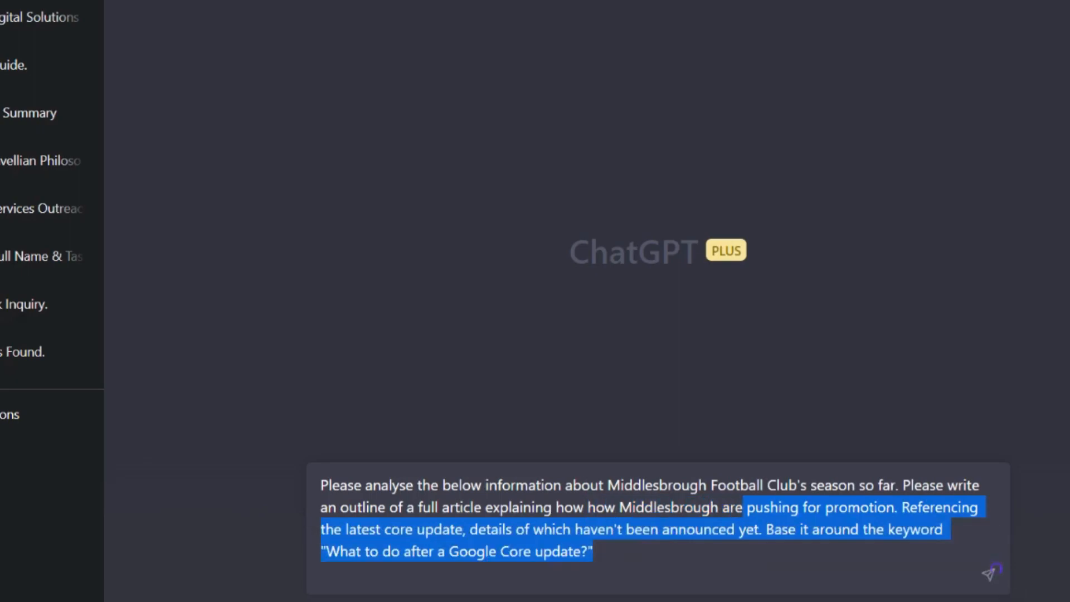
{"action": "key", "text": "shift+Right"}
{"action": "key", "text": "shift+Right"}
{"action": "key", "text": "shift+Right"}
{"action": "key", "text": "shift+Right"}
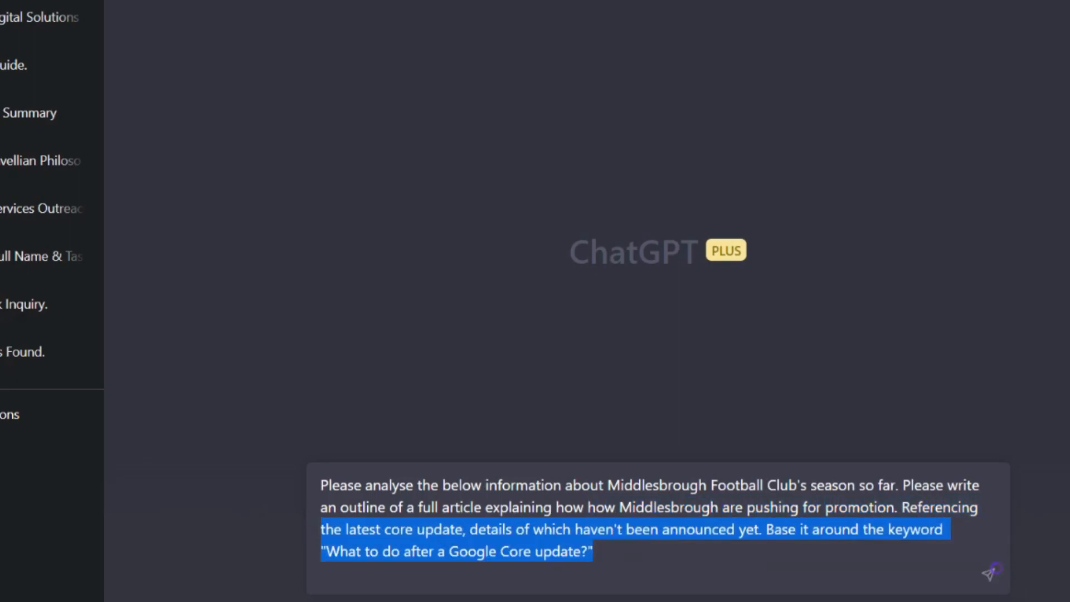
{"action": "type", "text": "the upcoming ga"}
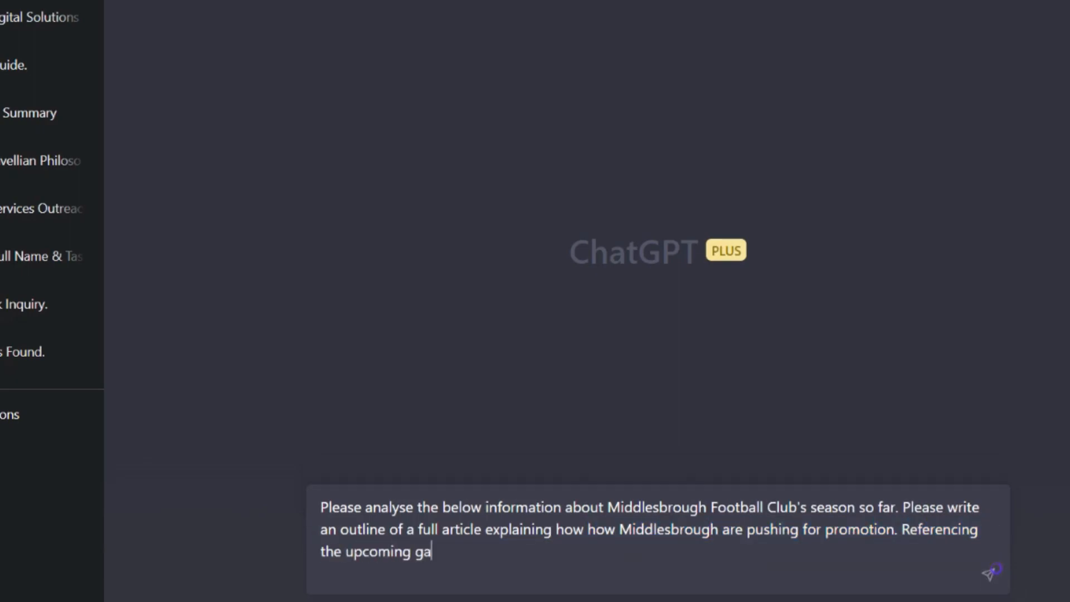
{"action": "type", "text": "mes and influence of M"}
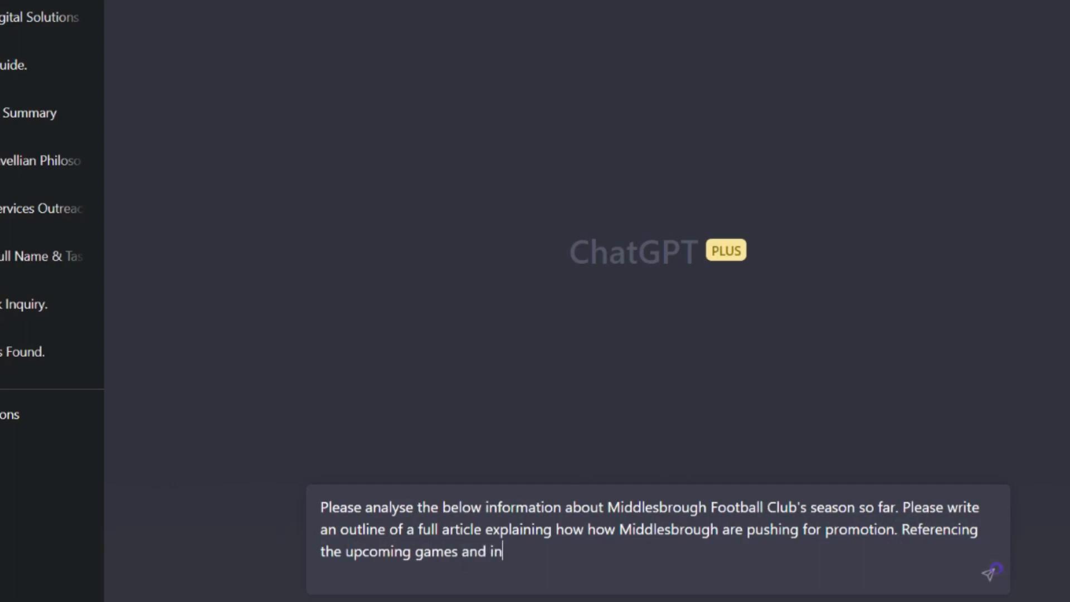
{"action": "type", "text": "ichael Carrick."}
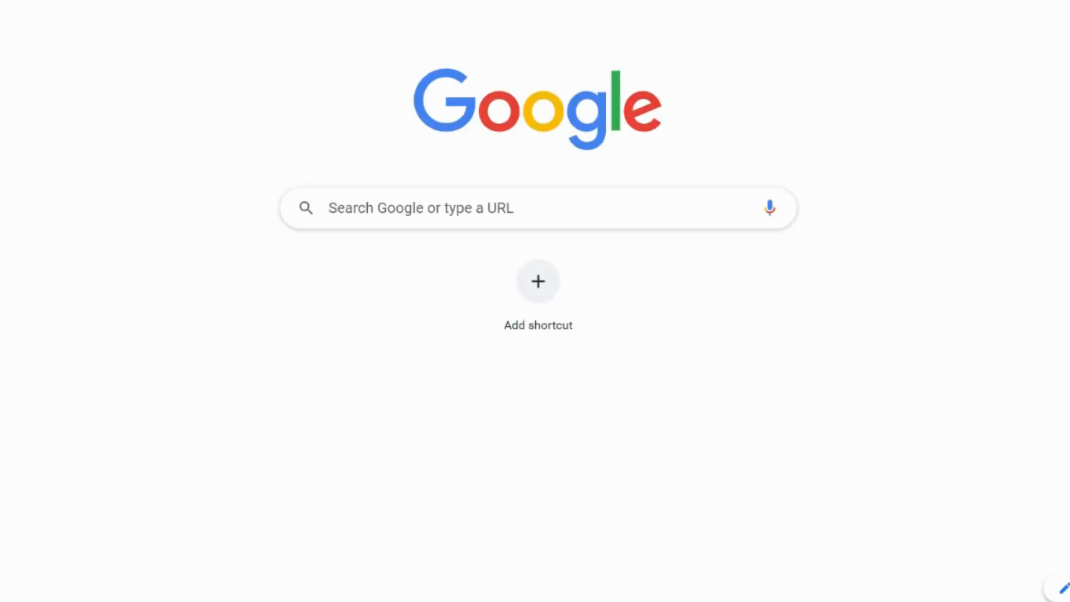
Search Google for Middlesbrough Football Club's 2022 23 season and open the Wikipedia article "2022–23 Middlesbrough F.C. season"
{"action": "type", "text": "middlesbrough football club 2022 23 s"}
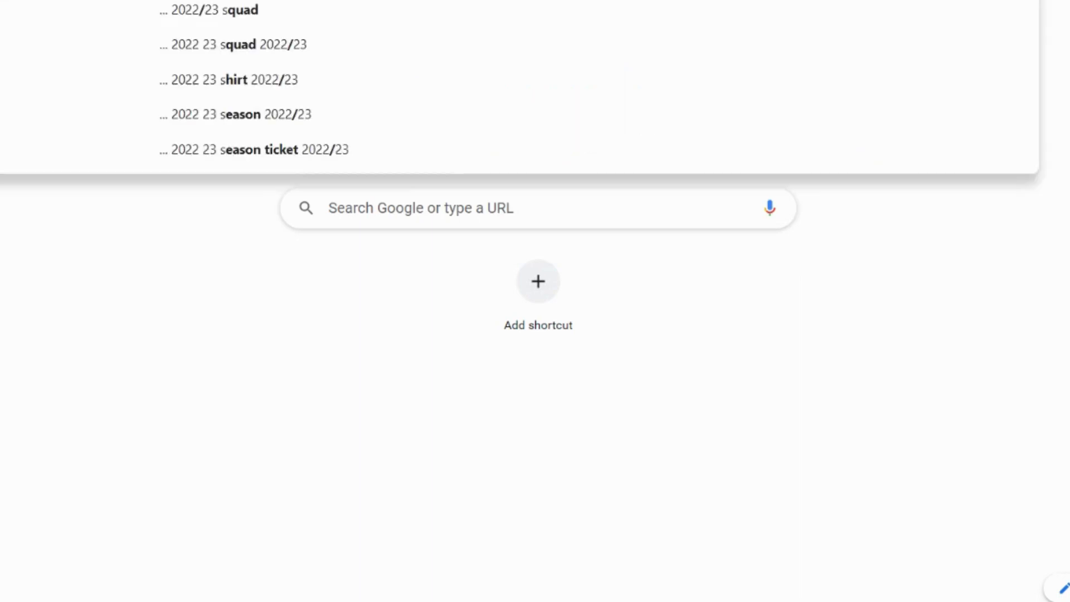
{"action": "key", "text": "Return"}
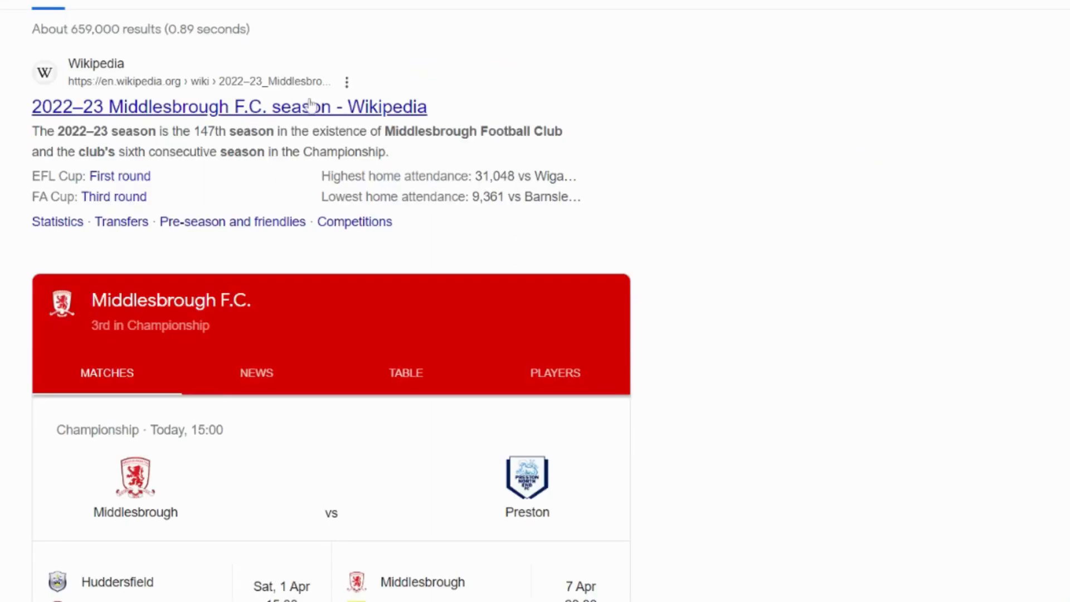
{"action": "left_click", "coordinate": [310, 106]}
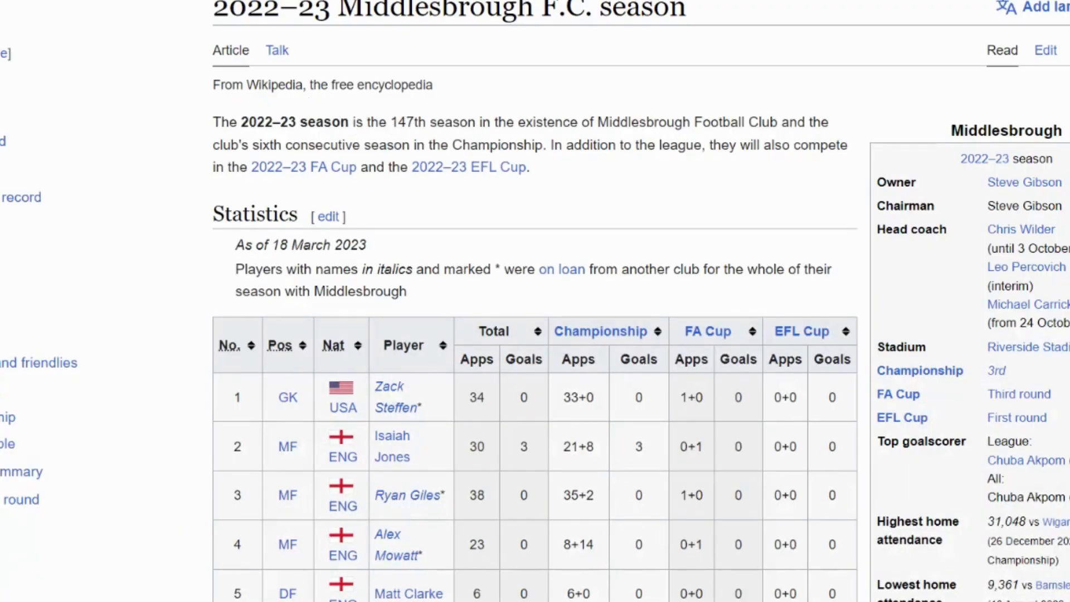
Copy the Wikipedia article from its title through the EFL Cup section and paste it below the ChatGPT prompt, separated by a blank line
{"action": "triple_click", "coordinate": [315, 14]}
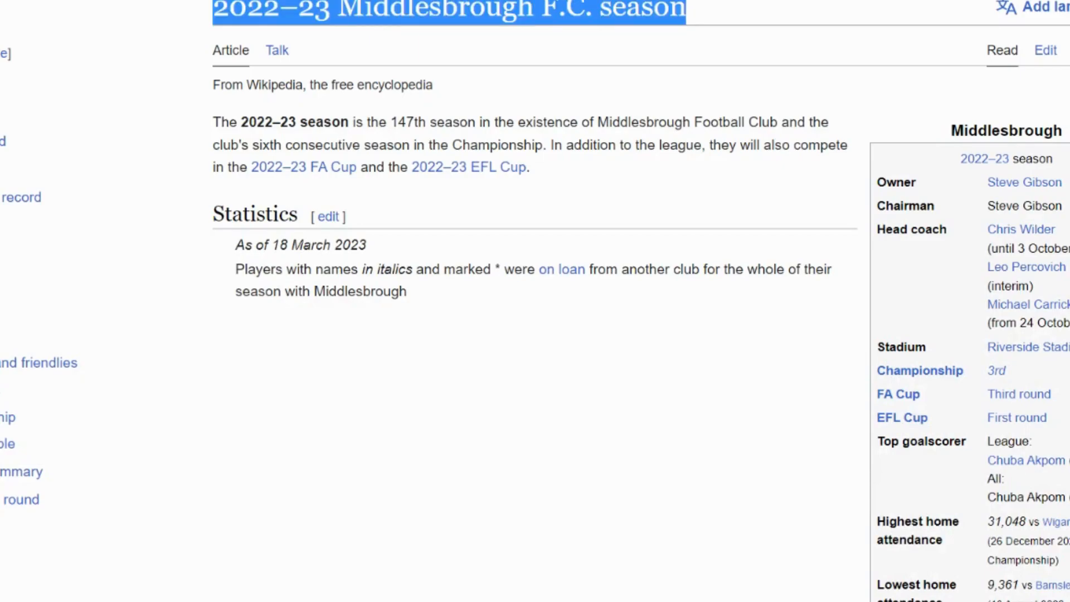
{"action": "left_click", "coordinate": [214, 12]}
{"action": "left_click_drag", "start_coordinate": [215, 12], "coordinate": [557, 600]}
{"action": "left_click_drag", "start_coordinate": [570, 600], "coordinate": [1029, 322]}
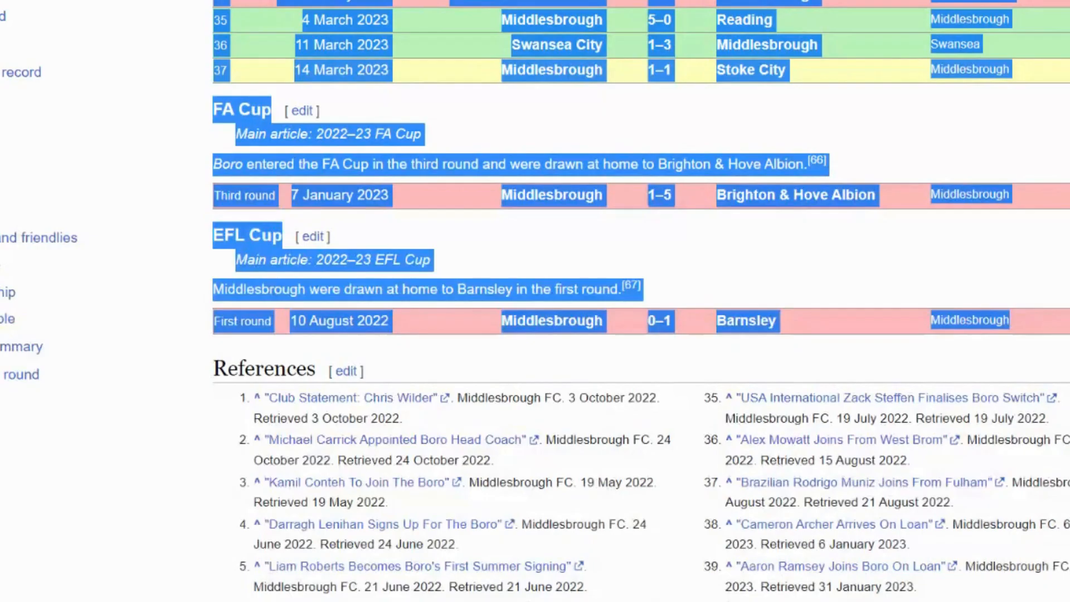
{"action": "key", "text": "ctrl+Tab"}
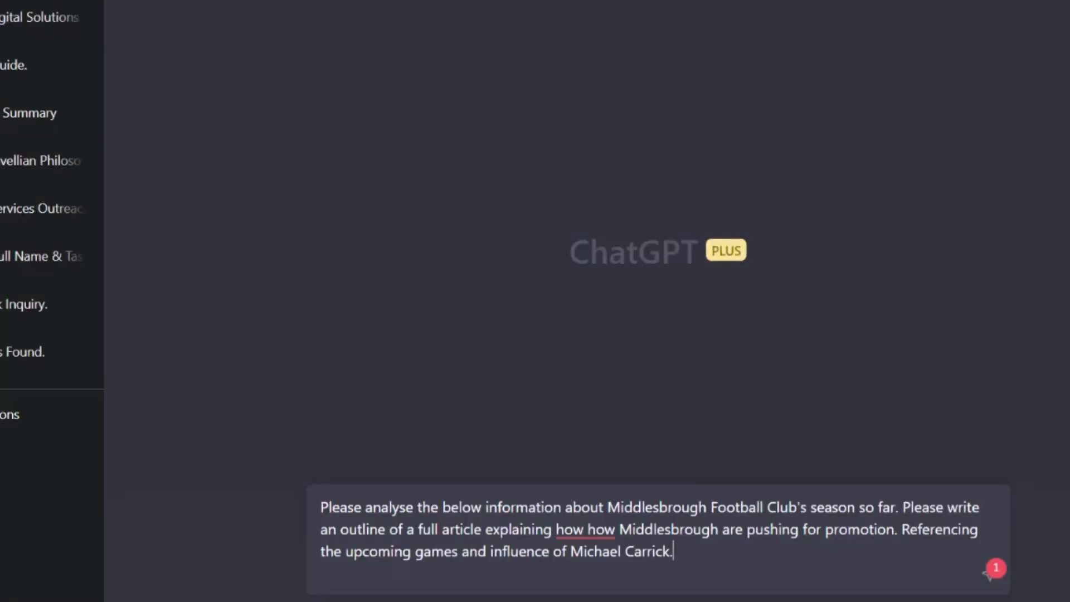
{"action": "key", "text": "shift+Return"}
{"action": "key", "text": "shift+Return"}
{"action": "key", "text": "ctrl+v"}
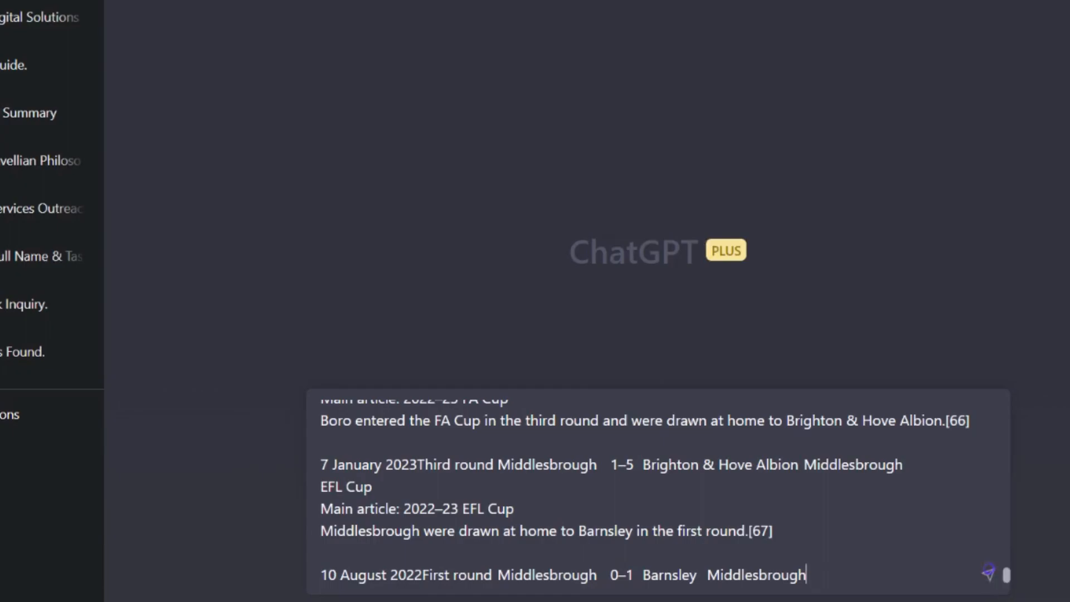
Remove the duplicated "how" before "Middlesbrough are pushing for promotion" and submit the prompt
{"action": "left_click_drag", "start_coordinate": [1006, 574], "coordinate": [1005, 407]}
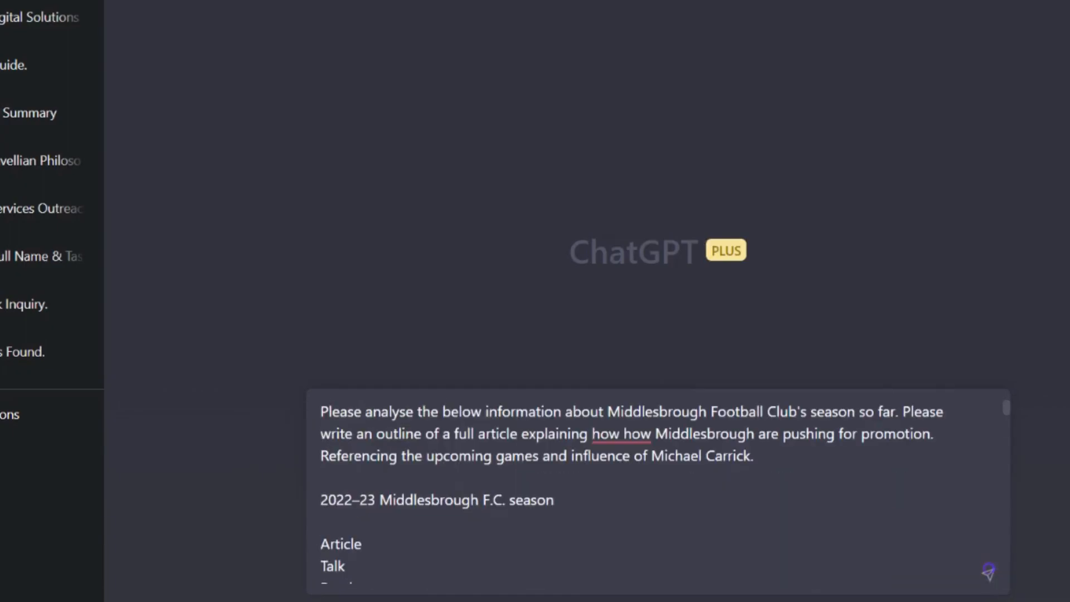
{"action": "left_click", "coordinate": [640, 433]}
{"action": "key", "text": "BackSpace"}
{"action": "key", "text": "BackSpace"}
{"action": "key", "text": "BackSpace"}
{"action": "key", "text": "BackSpace"}
{"action": "key", "text": "BackSpace"}
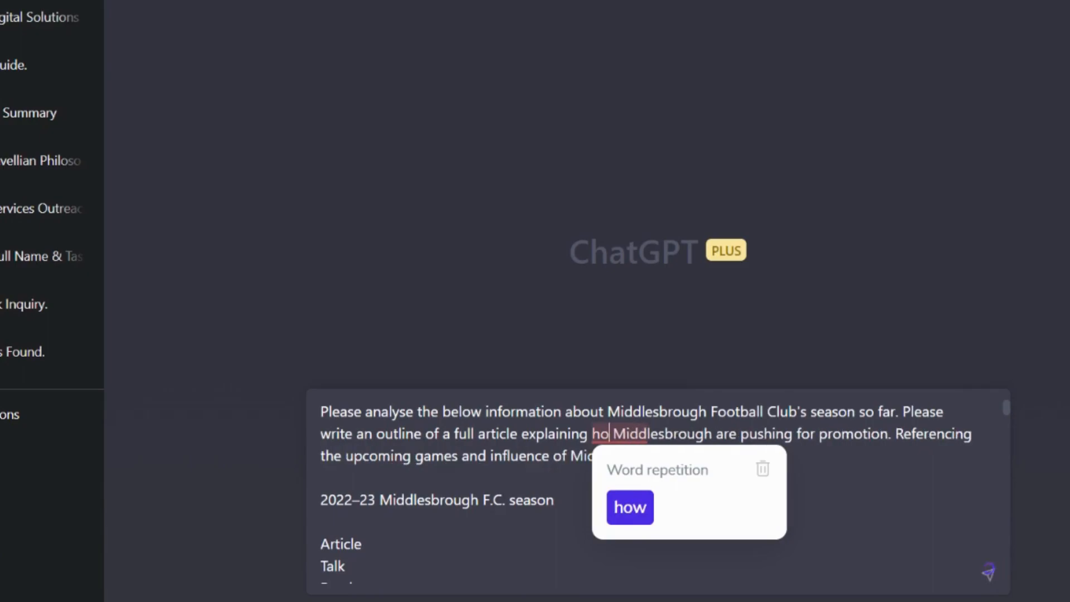
{"action": "type", "text": "w"}
{"action": "key", "text": "Return"}
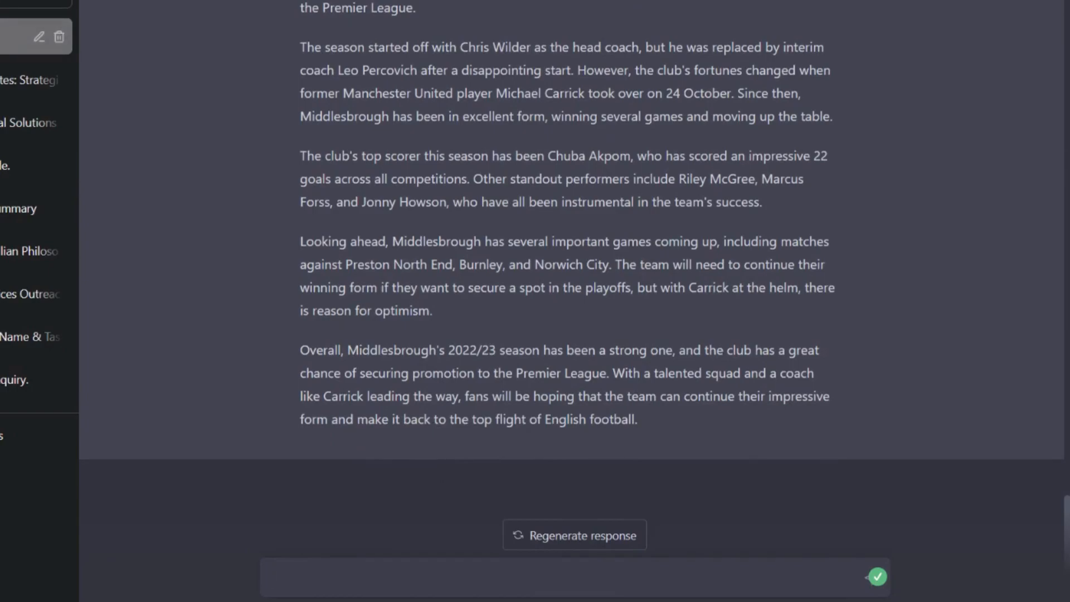
Review the generated Middlesbrough season article together with the fixtures, squad and league table data submitted above it
{"action": "left_click", "coordinate": [445, 310]}
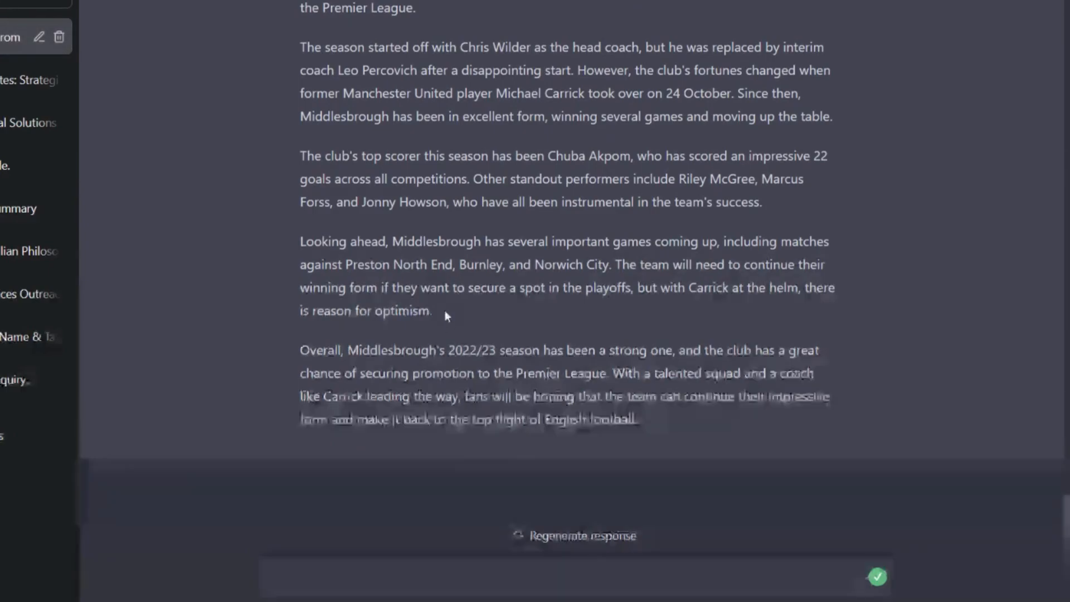
{"action": "scroll", "coordinate": [445, 310], "scroll_direction": "up", "scroll_amount": 12}
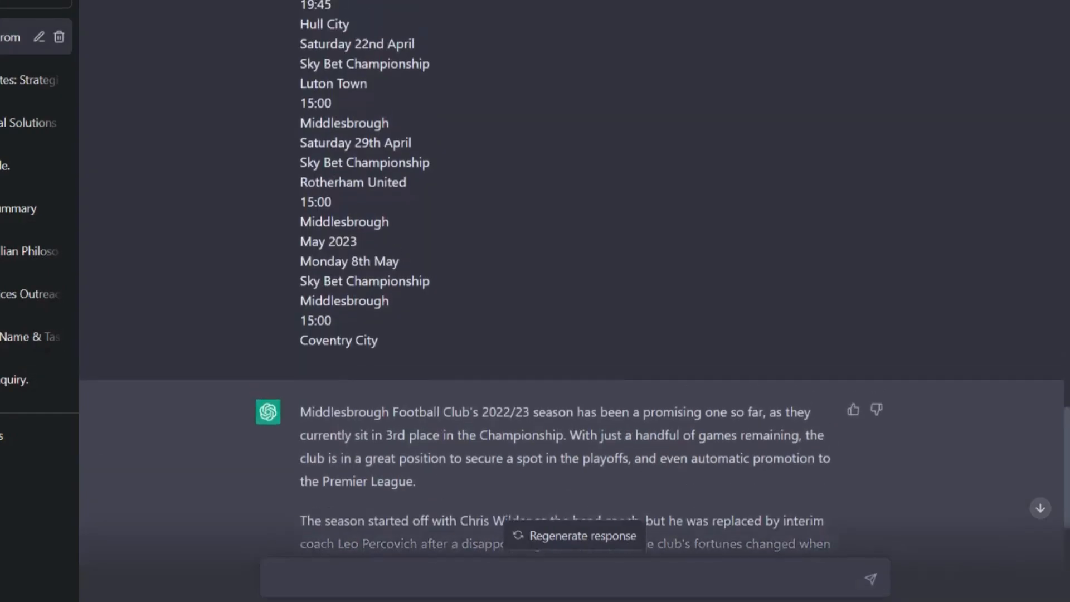
{"action": "scroll", "coordinate": [444, 309], "scroll_direction": "up", "scroll_amount": 11}
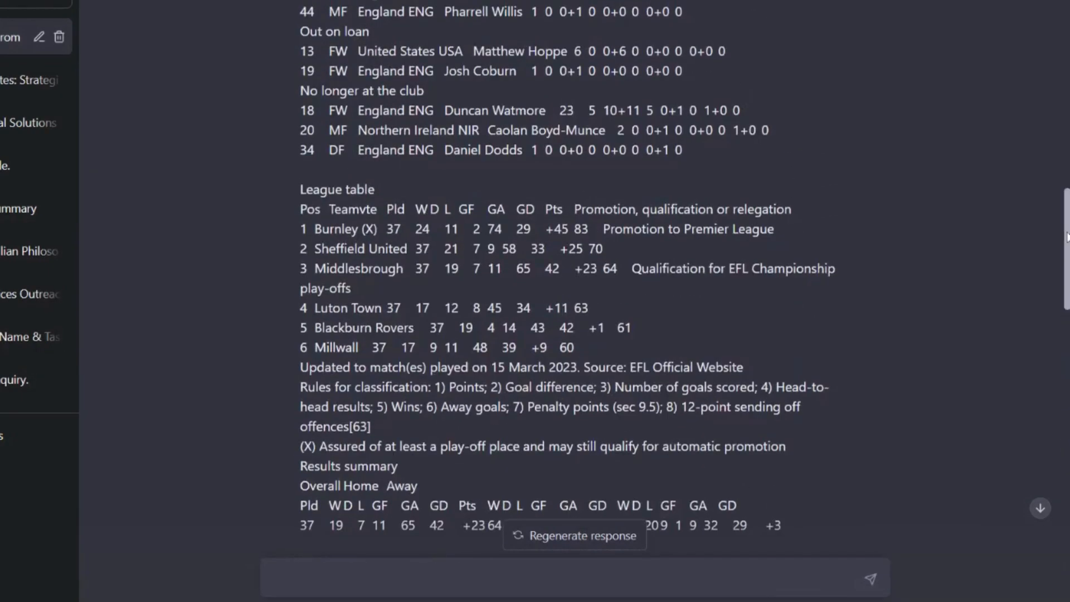
{"action": "left_click_drag", "start_coordinate": [1066, 195], "coordinate": [1064, 537]}
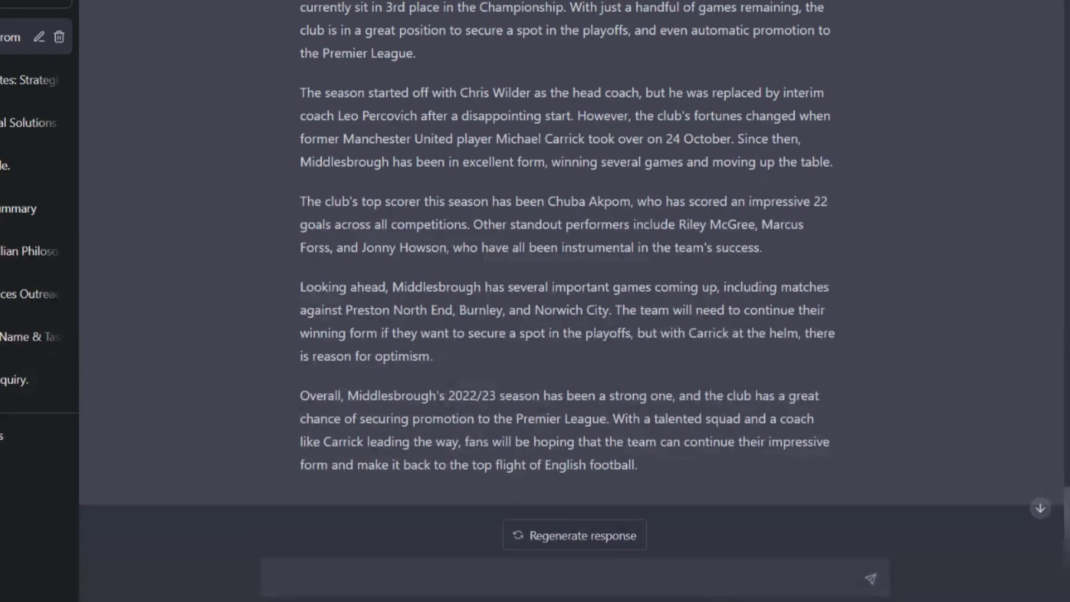
Copy the section synopsis prompt from the Google Core Updates conversation and paste it into the Middlesbrough promotion conversation
{"action": "left_click", "coordinate": [15, 87]}
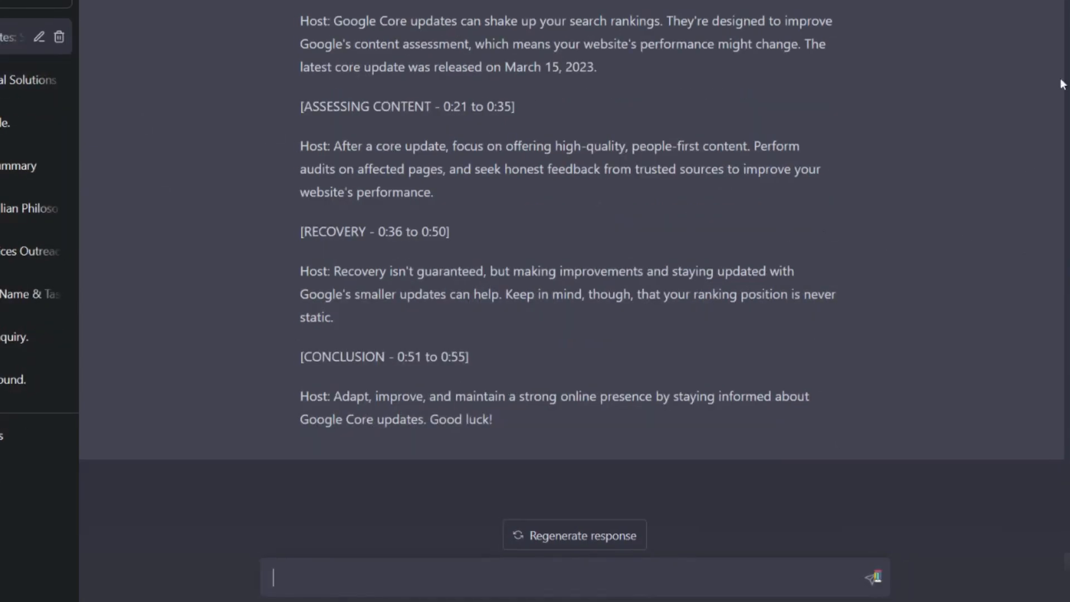
{"action": "left_click", "coordinate": [1066, 52]}
{"action": "left_click_drag", "start_coordinate": [1065, 51], "coordinate": [1037, 344]}
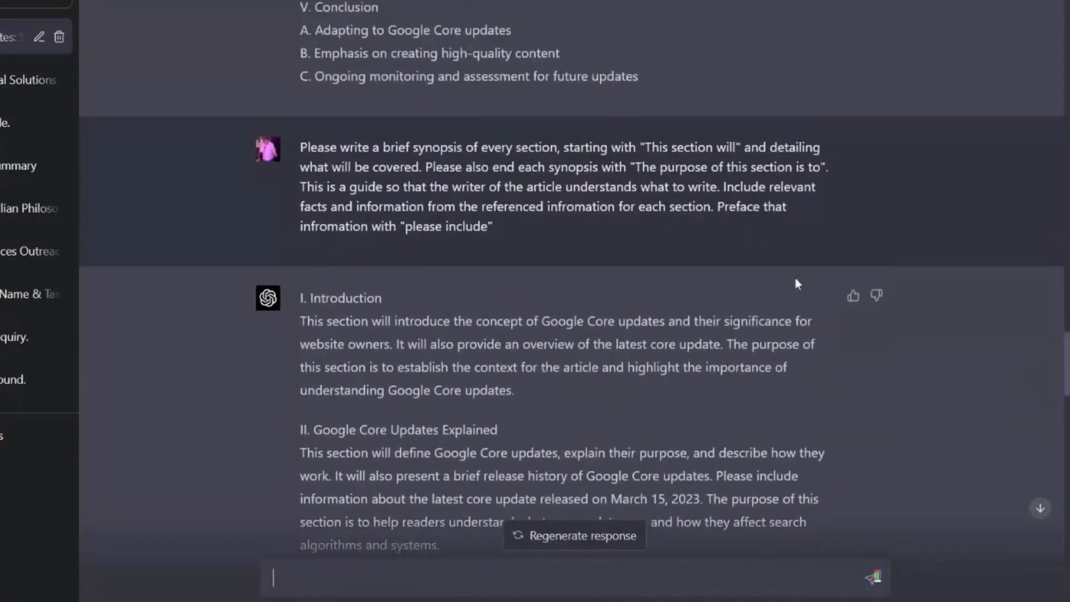
{"action": "triple_click", "coordinate": [585, 206]}
{"action": "key", "text": "ctrl+c"}
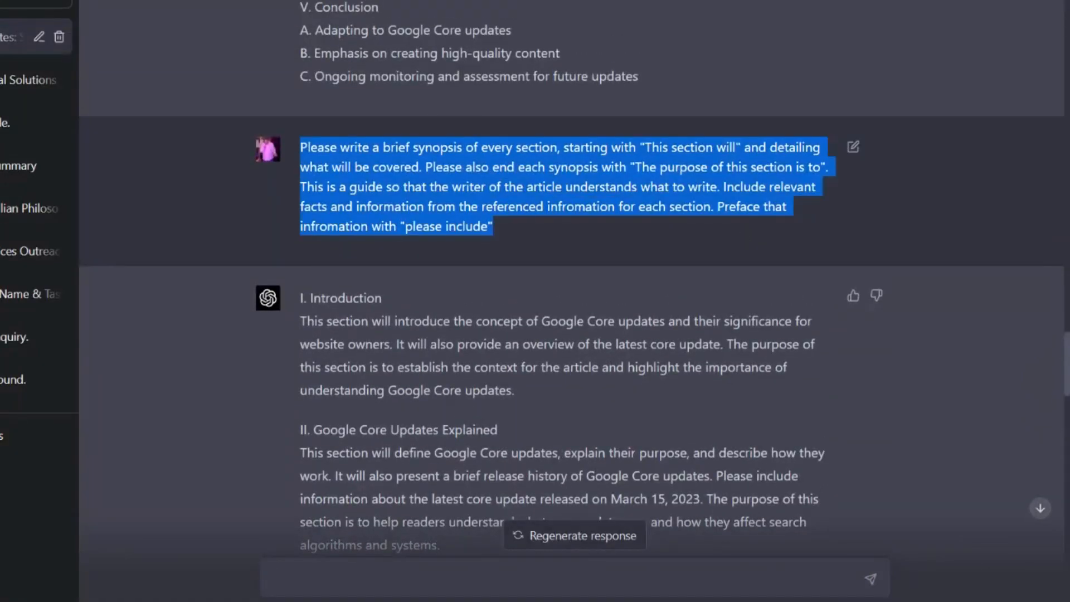
{"action": "scroll", "coordinate": [79, 28], "scroll_direction": "up", "scroll_amount": 1}
{"action": "left_click", "coordinate": [50, 37]}
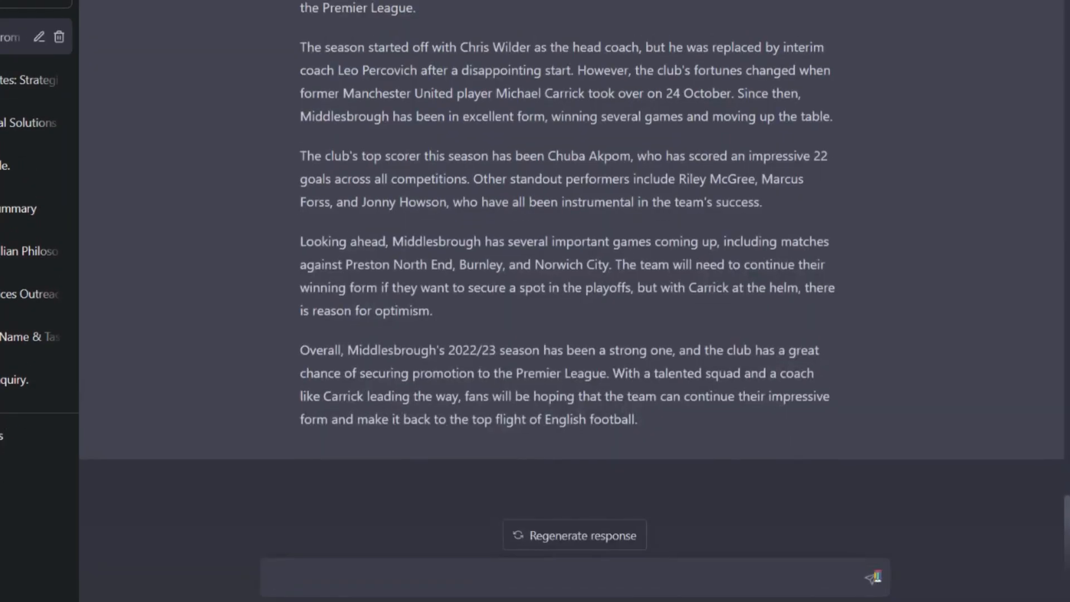
{"action": "key", "text": "ctrl+v"}
{"action": "key", "text": "BackSpace"}
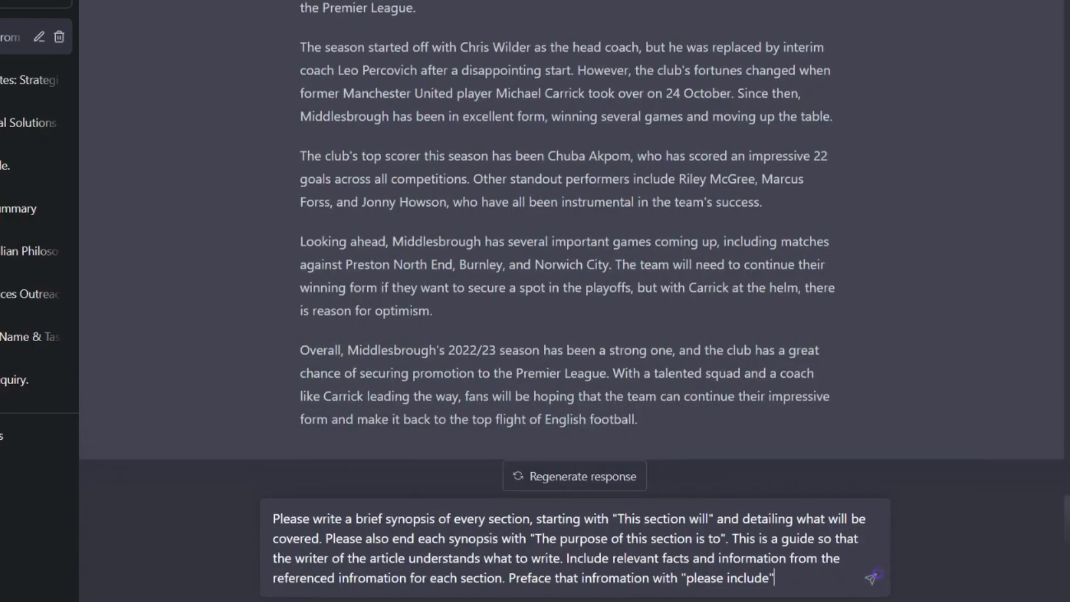
Change "every section" to "every paragraph" in the synopsis prompt and submit it
{"action": "double_click", "coordinate": [499, 517]}
{"action": "type", "text": "paragrap"}
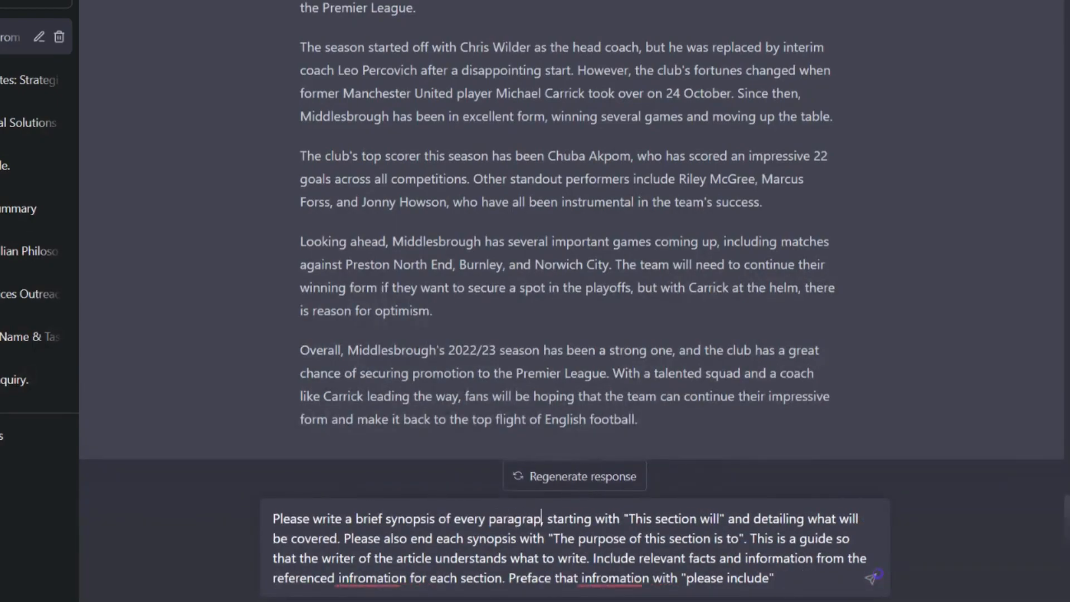
{"action": "type", "text": "h"}
{"action": "key", "text": "Down"}
{"action": "key", "text": "Down"}
{"action": "key", "text": "Down"}
{"action": "key", "text": "End"}
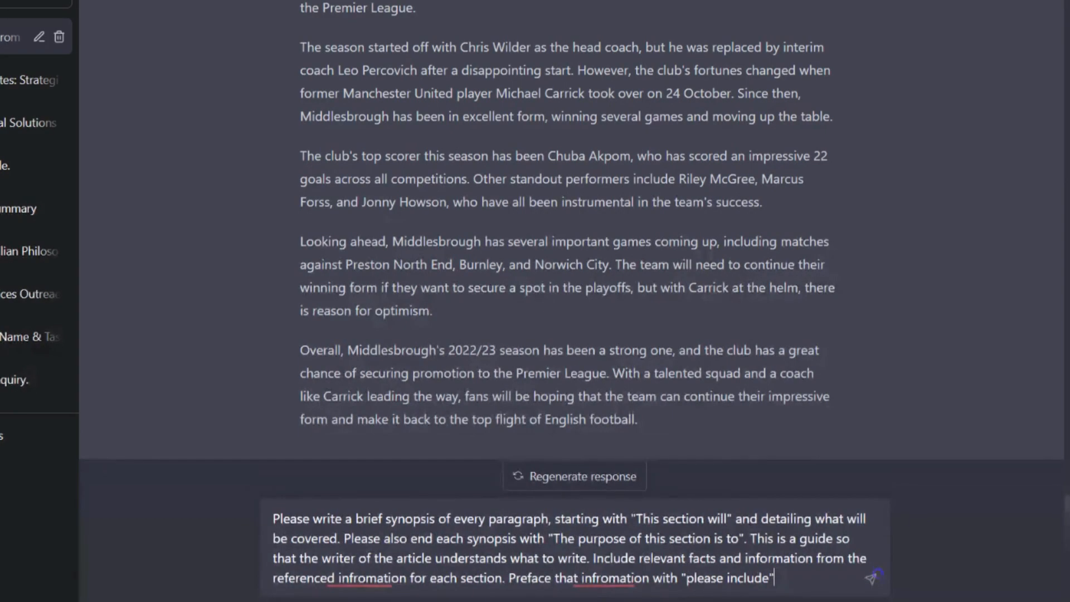
{"action": "left_click", "coordinate": [871, 578]}
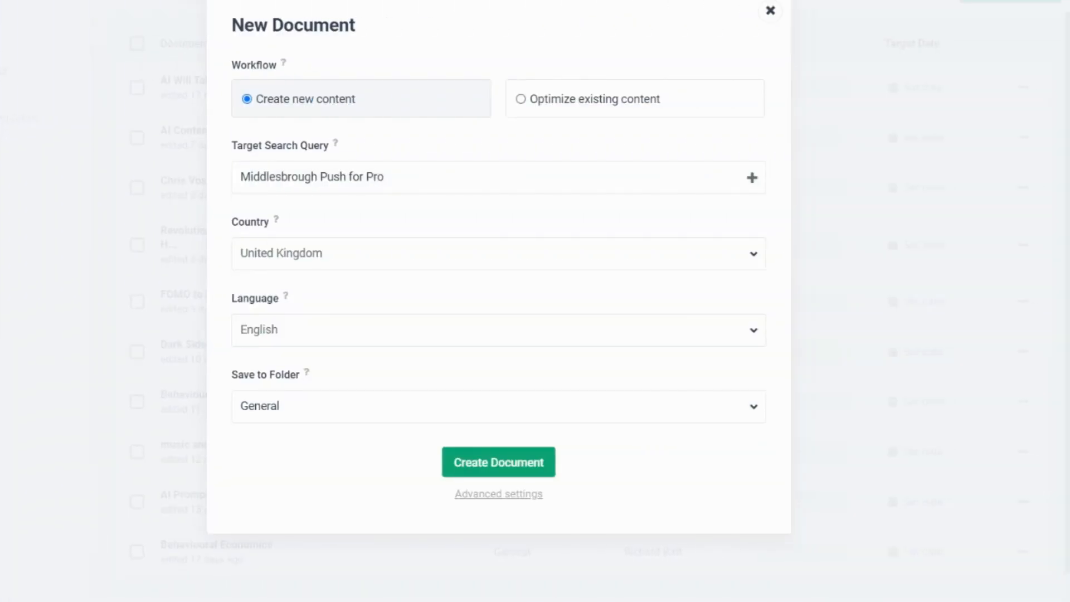
In Frase, create a new document for the query "Middlesbrough Push for Promotion" and process its top 20 Google results
{"action": "type", "text": "motio"}
{"action": "type", "text": "j"}
{"action": "key", "text": "BackSpace"}
{"action": "type", "text": "n"}
{"action": "left_click", "coordinate": [483, 468]}
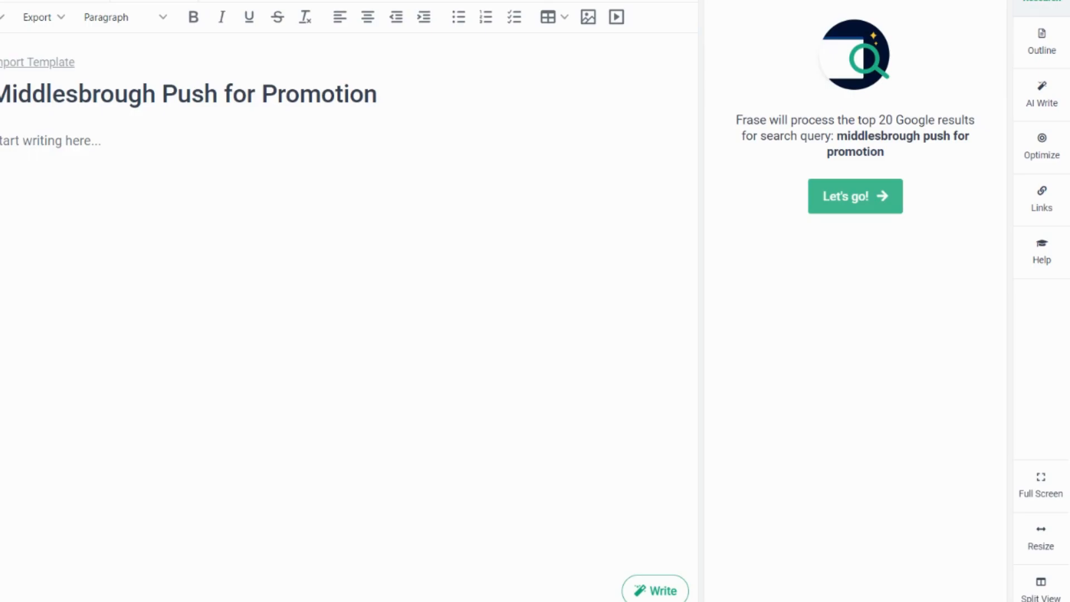
{"action": "left_click", "coordinate": [861, 207]}
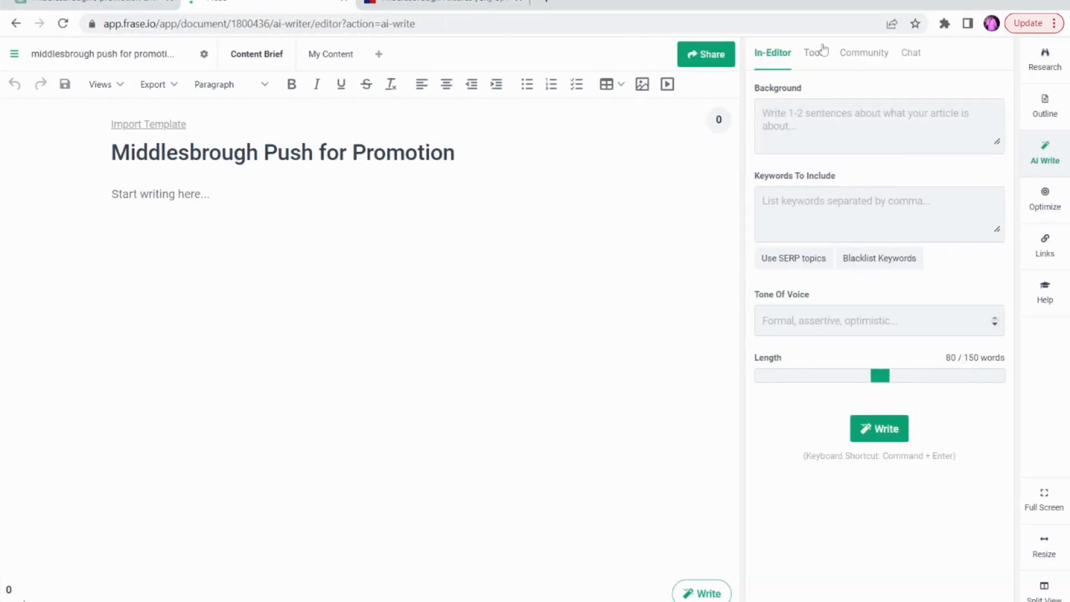
Open the Semantic Author app from the AI writing tools, and return to the Middlesbrough conversation in ChatGPT
{"action": "left_click", "coordinate": [813, 51]}
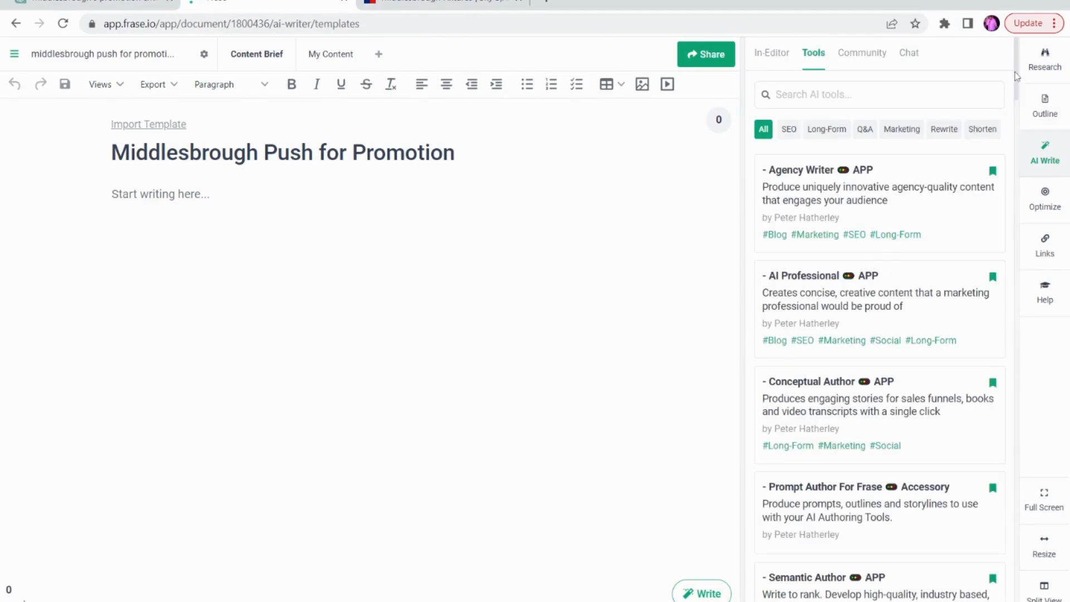
{"action": "scroll", "coordinate": [1016, 75], "scroll_direction": "down", "scroll_amount": 3}
{"action": "scroll", "coordinate": [1016, 75], "scroll_direction": "up", "scroll_amount": 3}
{"action": "scroll", "coordinate": [1016, 77], "scroll_direction": "down", "scroll_amount": 1}
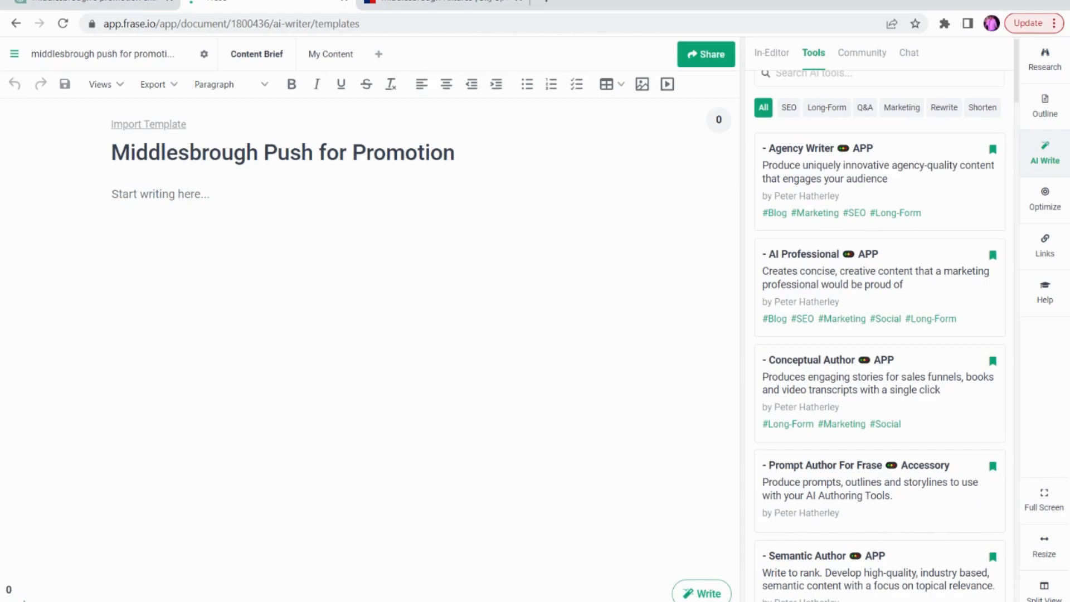
{"action": "scroll", "coordinate": [1005, 229], "scroll_direction": "down", "scroll_amount": 5}
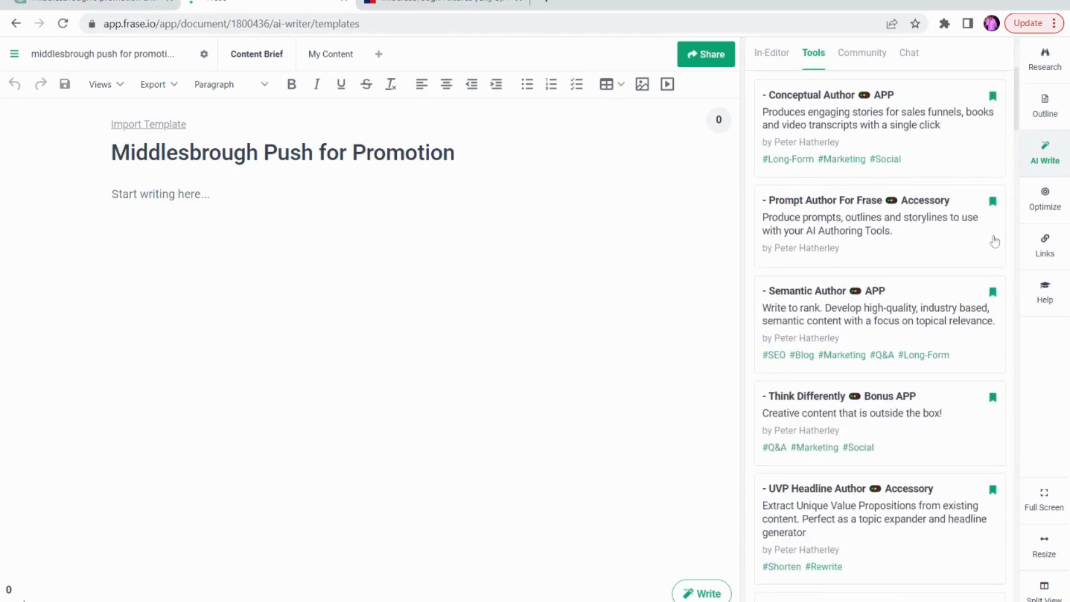
{"action": "left_click", "coordinate": [850, 314]}
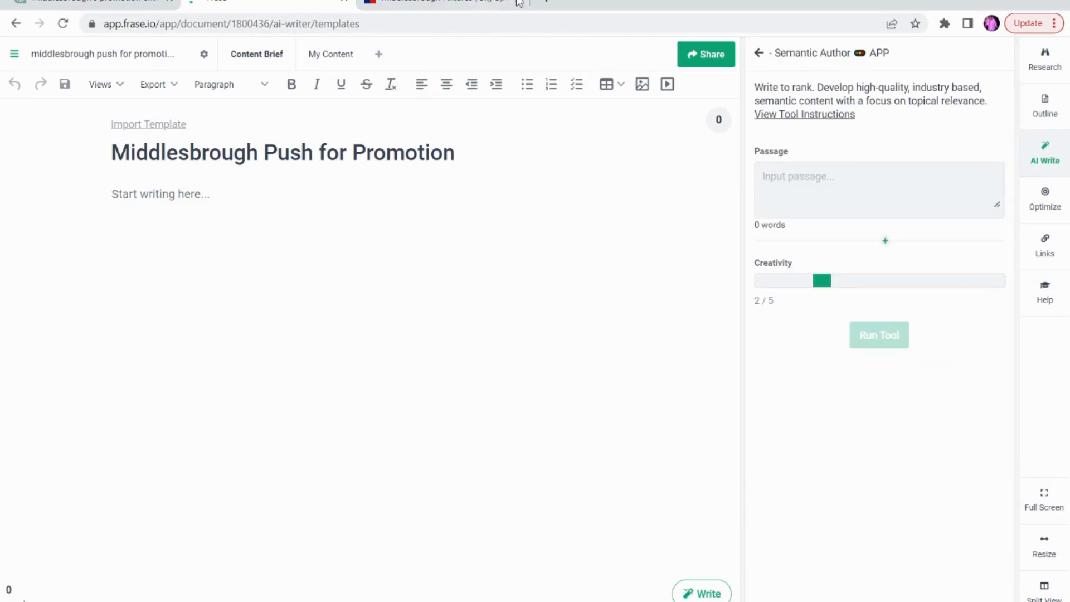
{"action": "left_click", "coordinate": [95, 3]}
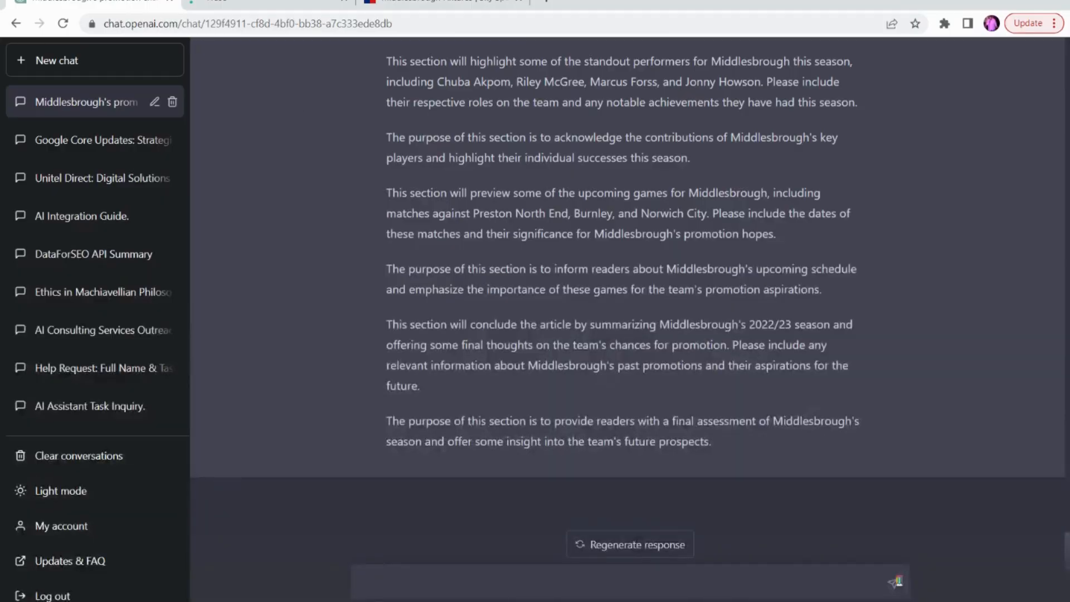
Copy the first section's overview synopsis and its purpose paragraph from ChatGPT, and paste them into the Semantic Author passage in Frase
{"action": "scroll", "coordinate": [212, 65], "scroll_direction": "up", "scroll_amount": 1}
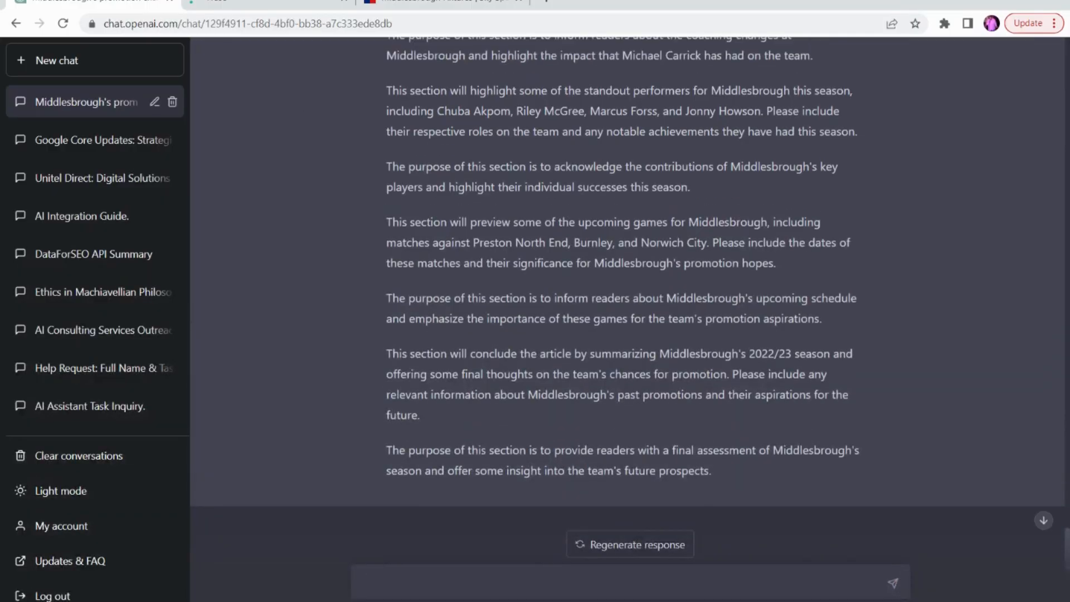
{"action": "scroll", "coordinate": [627, 279], "scroll_direction": "up", "scroll_amount": 5}
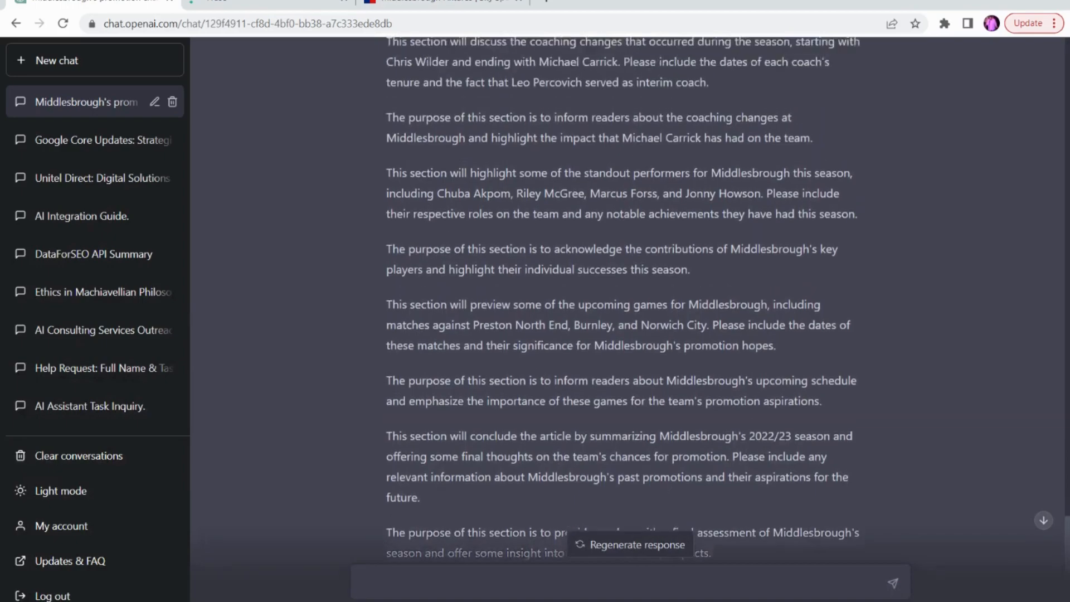
{"action": "scroll", "coordinate": [623, 300], "scroll_direction": "up", "scroll_amount": 5}
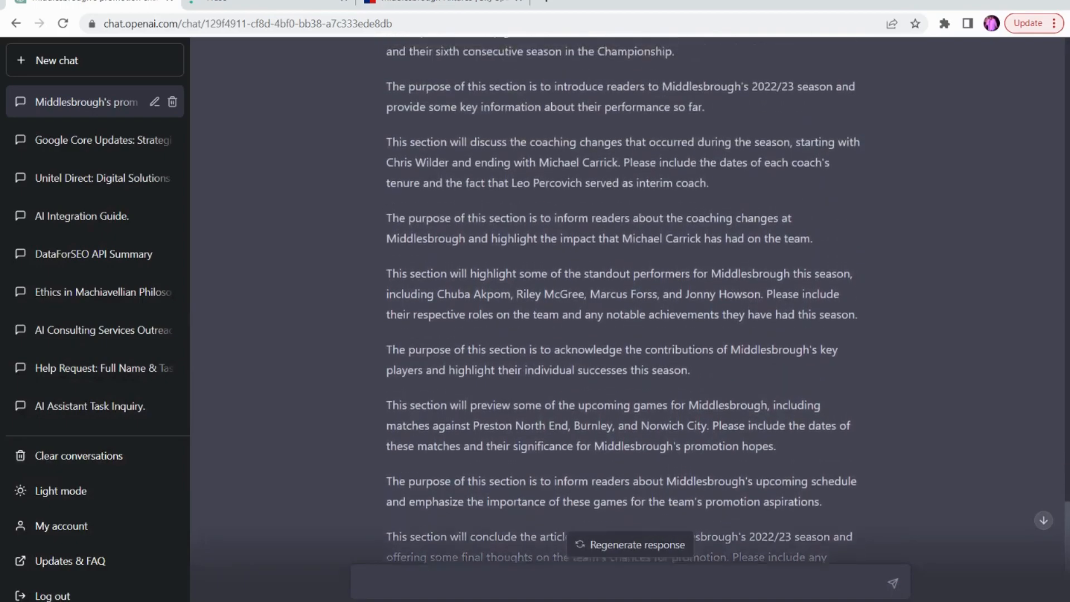
{"action": "triple_click", "coordinate": [623, 141]}
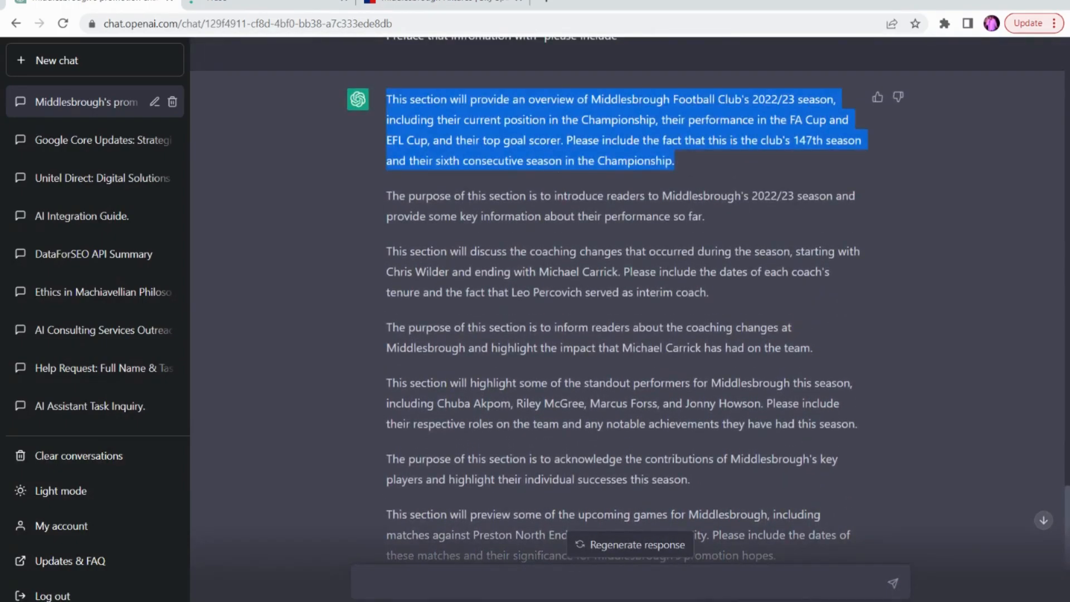
{"action": "left_click", "coordinate": [386, 99]}
{"action": "left_click_drag", "start_coordinate": [386, 99], "coordinate": [704, 216]}
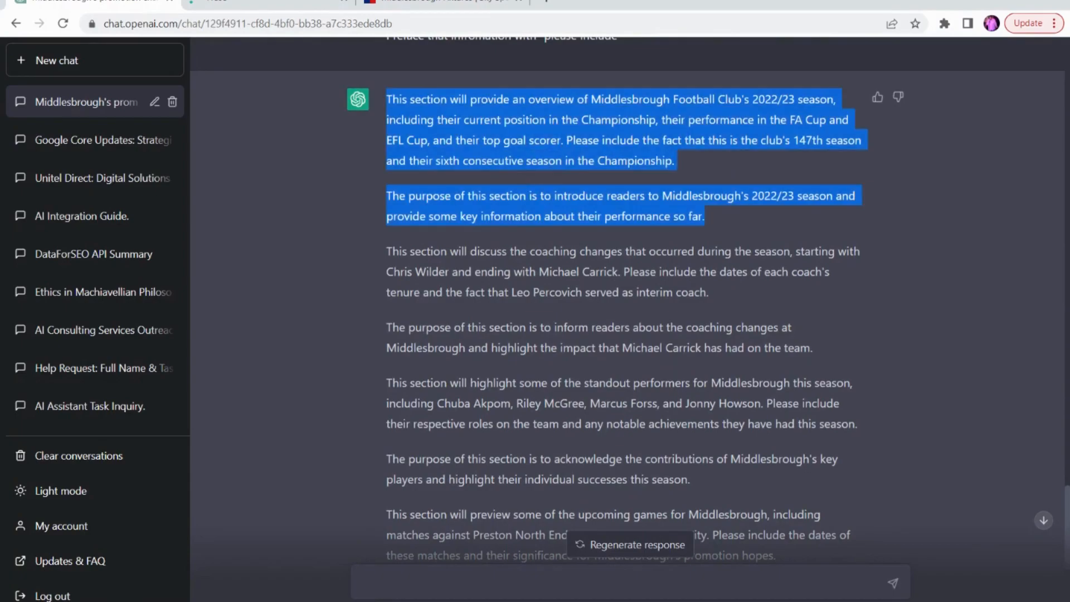
{"action": "left_click", "coordinate": [282, 5]}
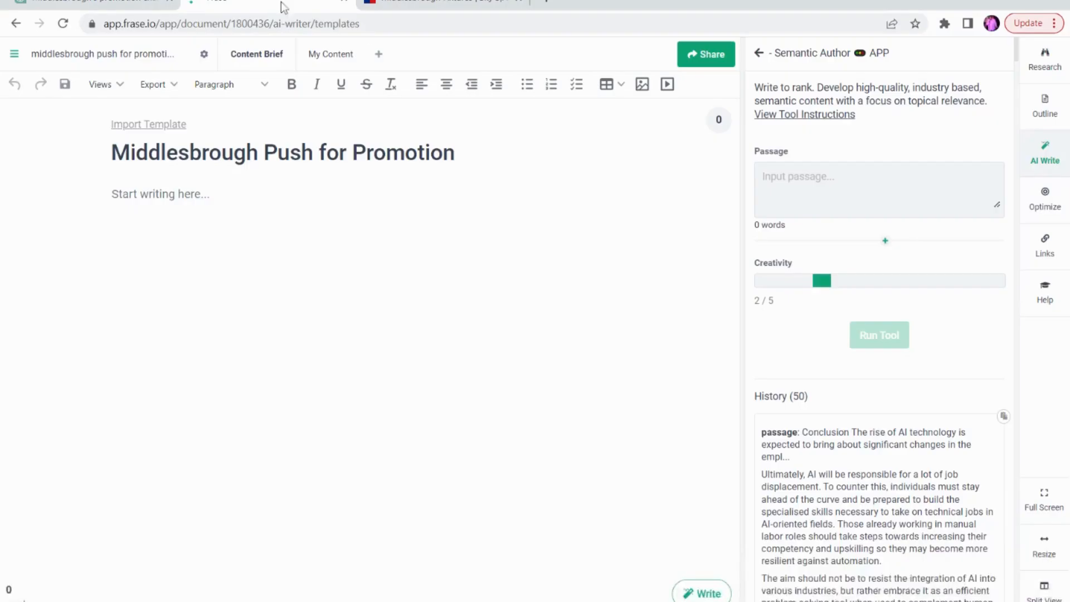
{"action": "key", "text": "ctrl+v"}
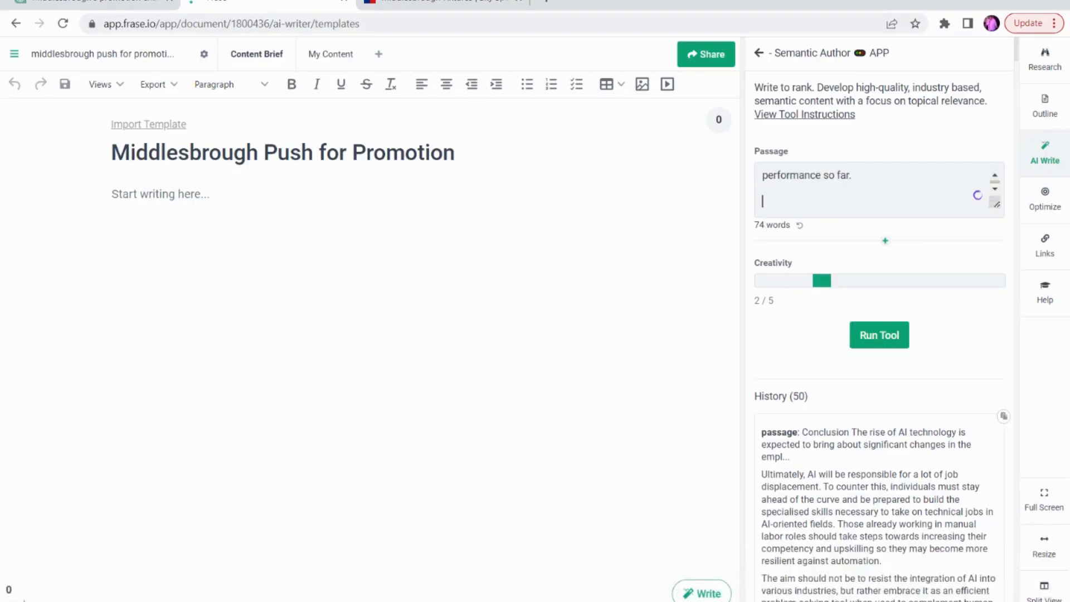
{"action": "key", "text": "Return"}
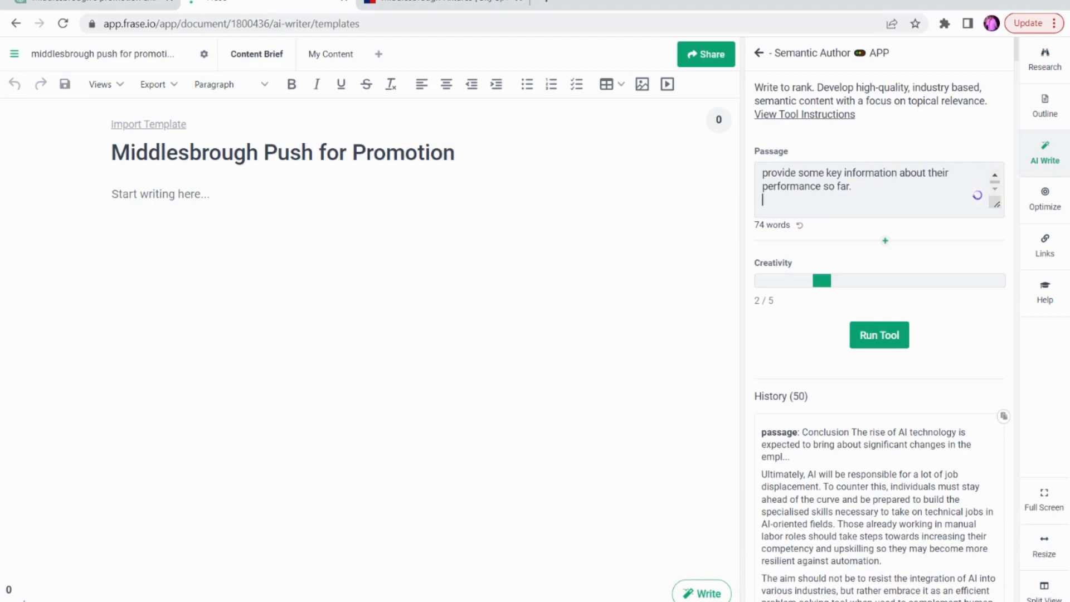
Read through the pasted passage, checking the section overview, the "Please include" instruction and the purpose statement
{"action": "key", "text": "Up"}
{"action": "key", "text": "Up"}
{"action": "key", "text": "Up"}
{"action": "key", "text": "Up"}
{"action": "key", "text": "Up"}
{"action": "key", "text": "Up"}
{"action": "key", "text": "Up"}
{"action": "key", "text": "Up"}
{"action": "key", "text": "Up"}
{"action": "key", "text": "Up"}
{"action": "key", "text": "Up"}
{"action": "key", "text": "Up"}
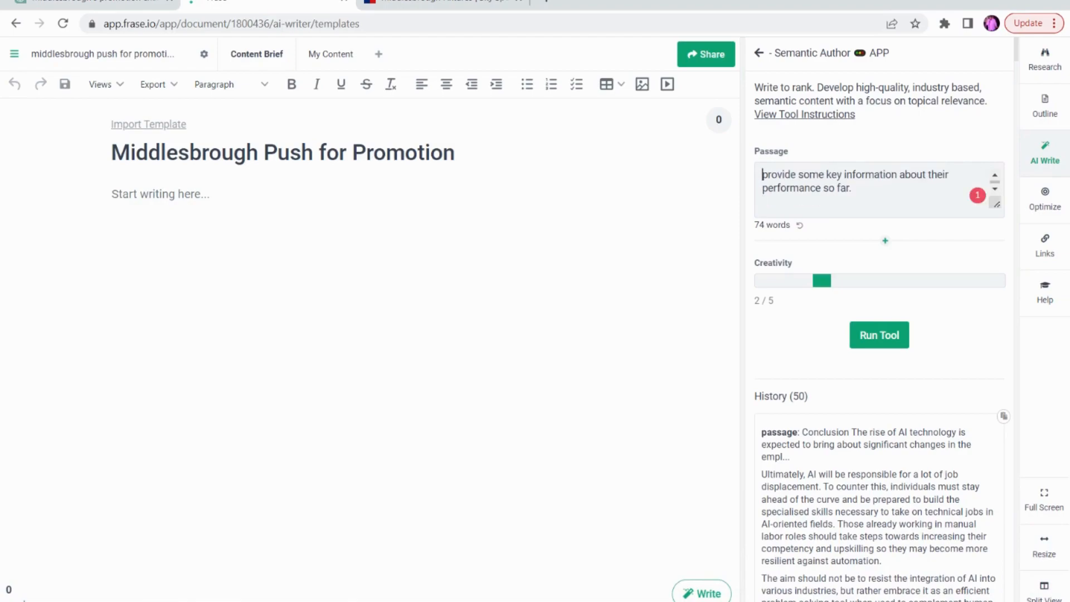
{"action": "key", "text": "Down"}
{"action": "key", "text": "Down"}
{"action": "key", "text": "Down"}
{"action": "key", "text": "Down"}
{"action": "key", "text": "Down"}
{"action": "key", "text": "Down"}
{"action": "key", "text": "Up"}
{"action": "key", "text": "Up"}
{"action": "key", "text": "Up"}
{"action": "key", "text": "Up"}
{"action": "key", "text": "Up"}
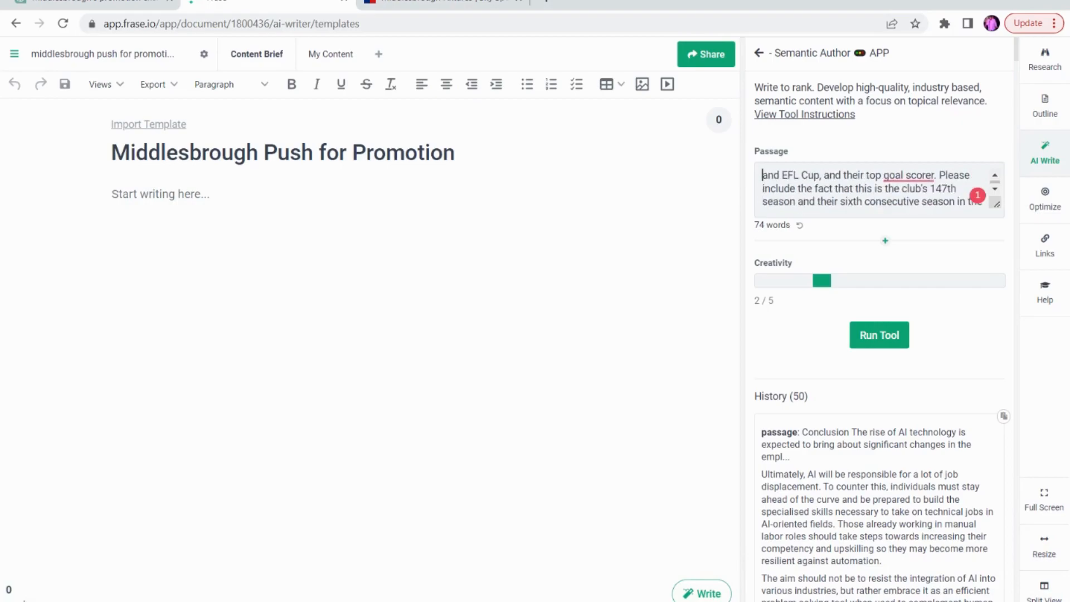
{"action": "key", "text": "Down"}
{"action": "key", "text": "Down"}
{"action": "key", "text": "Down"}
{"action": "key", "text": "Down"}
{"action": "key", "text": "Down"}
{"action": "key", "text": "Down"}
{"action": "key", "text": "Down"}
{"action": "key", "text": "Down"}
{"action": "key", "text": "Down"}
{"action": "key", "text": "Down"}
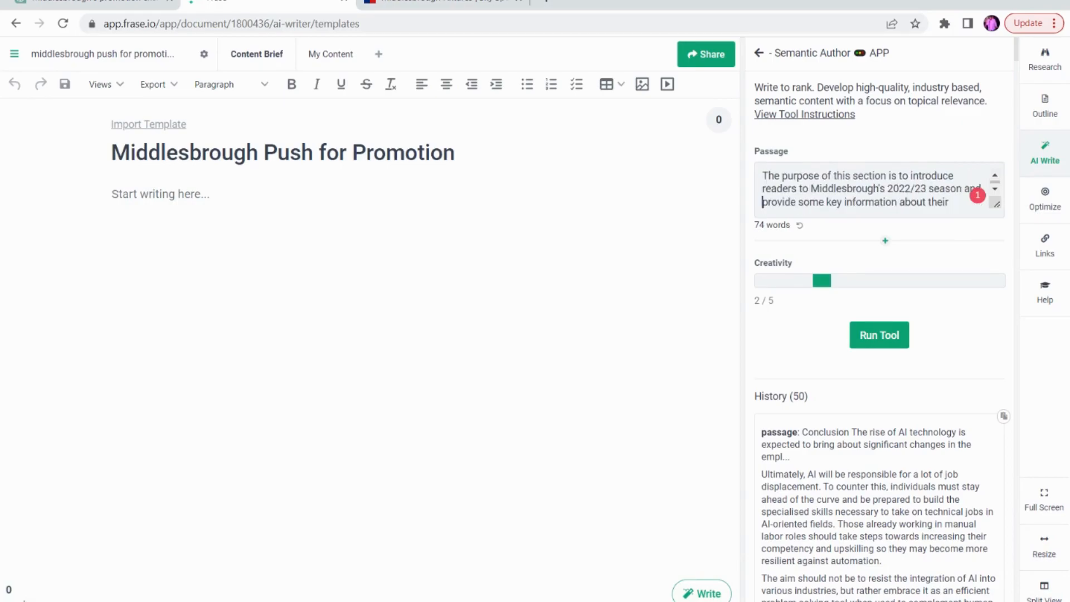
{"action": "key", "text": "Up"}
{"action": "key", "text": "Up"}
{"action": "key", "text": "Up"}
{"action": "key", "text": "Up"}
{"action": "key", "text": "Up"}
{"action": "key", "text": "Up"}
{"action": "key", "text": "Up"}
{"action": "key", "text": "Up"}
{"action": "key", "text": "Up"}
{"action": "key", "text": "Up"}
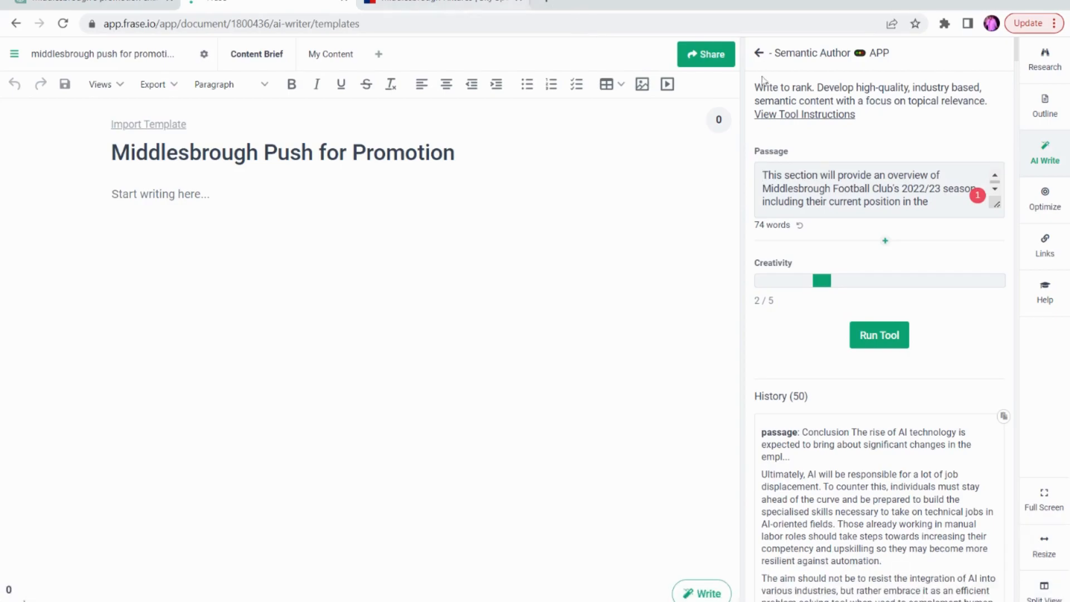
Run Semantic Author on the season overview passage
{"action": "key", "text": "Down"}
{"action": "key", "text": "Down"}
{"action": "key", "text": "Down"}
{"action": "key", "text": "Down"}
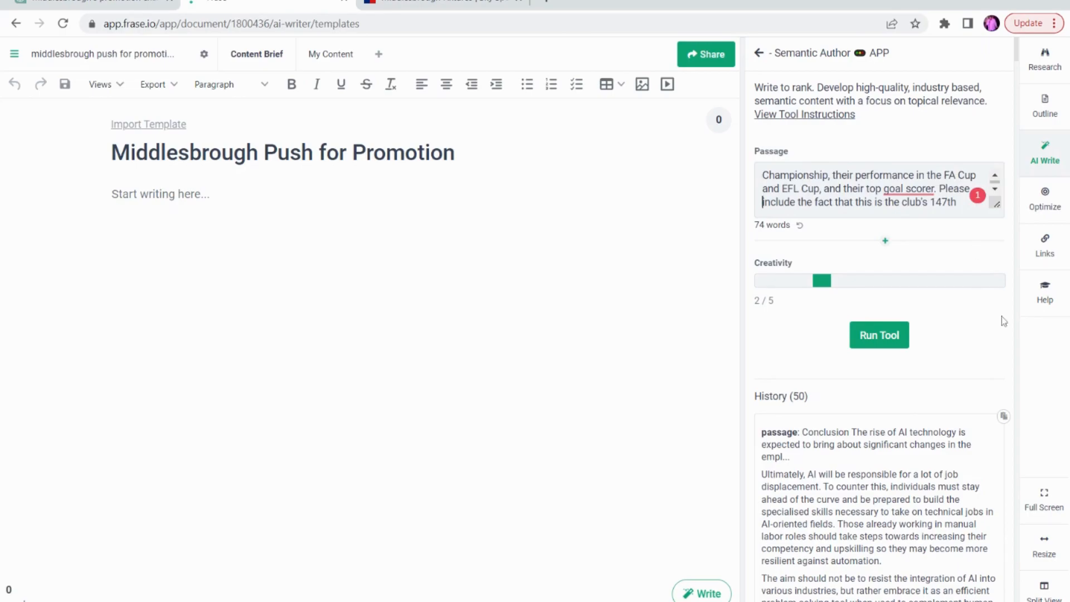
{"action": "left_click", "coordinate": [891, 337]}
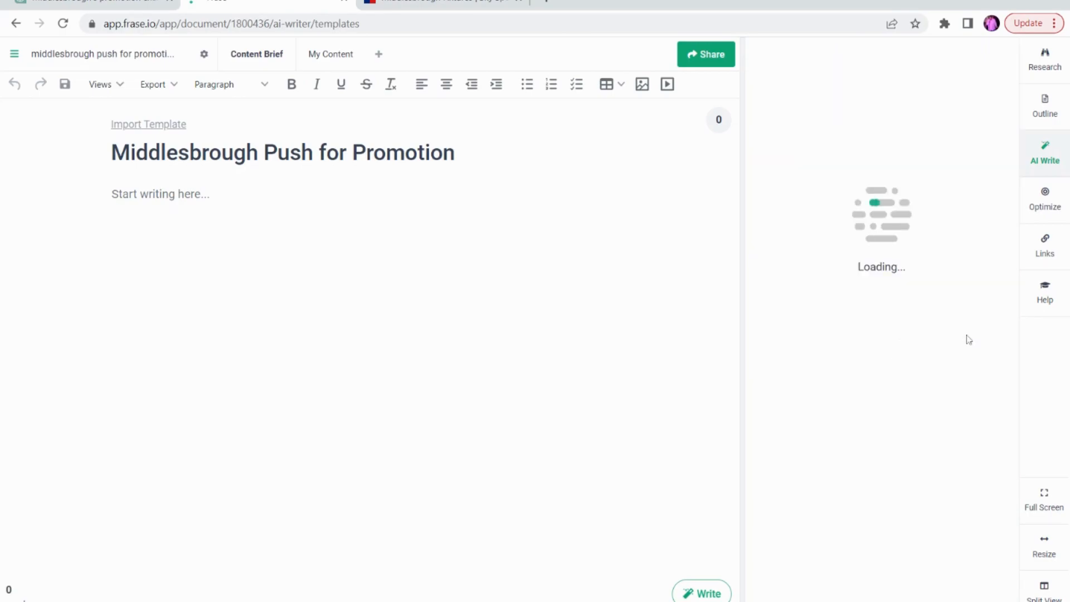